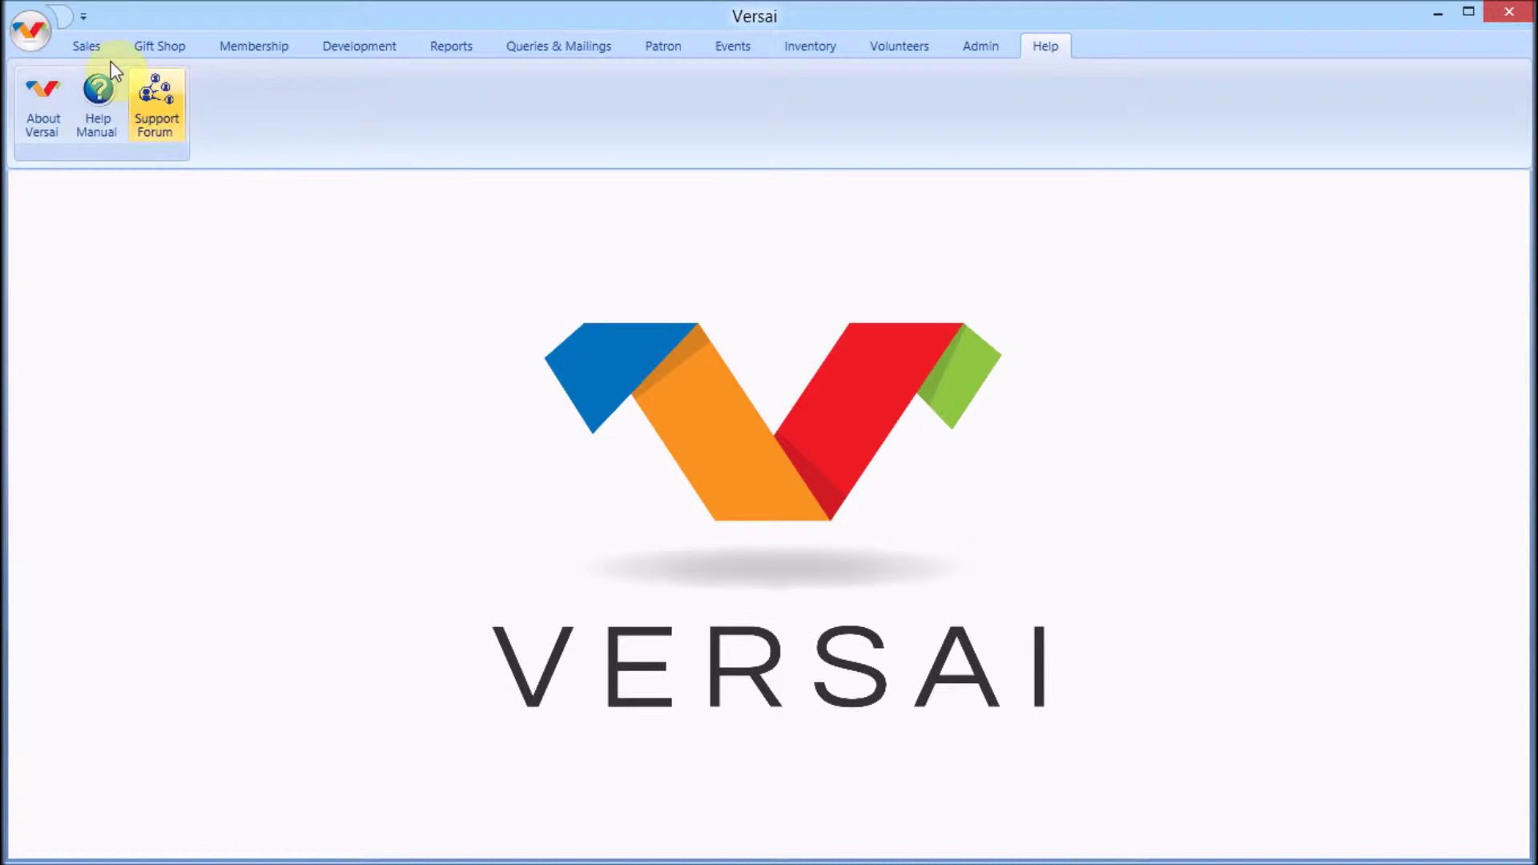
Preview the Design Sales Receipt template from the Sales setup options.
left_click(88, 47)
left_click(460, 108)
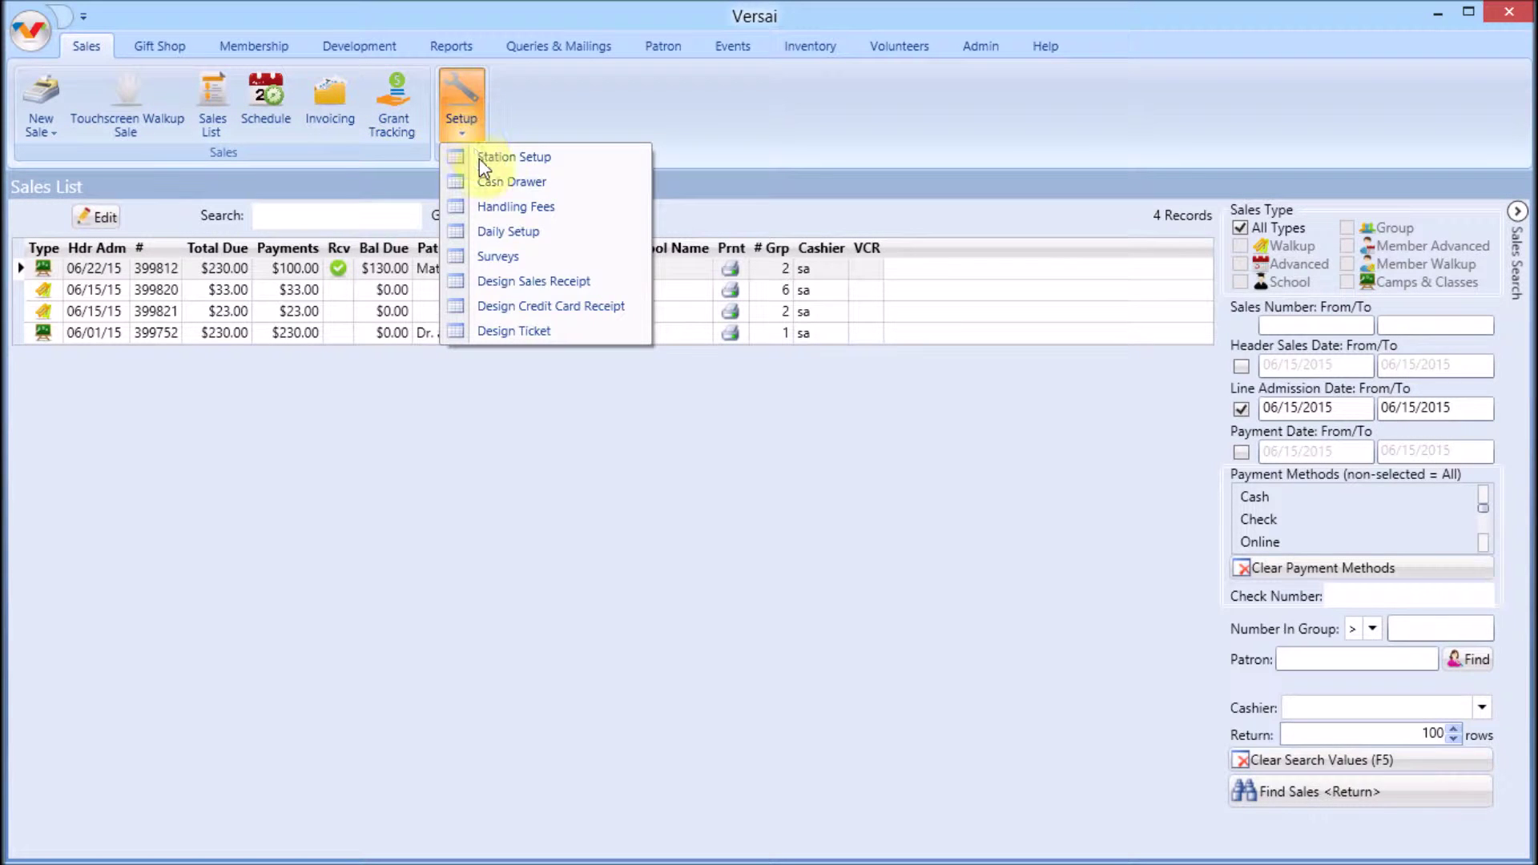
left_click(553, 285)
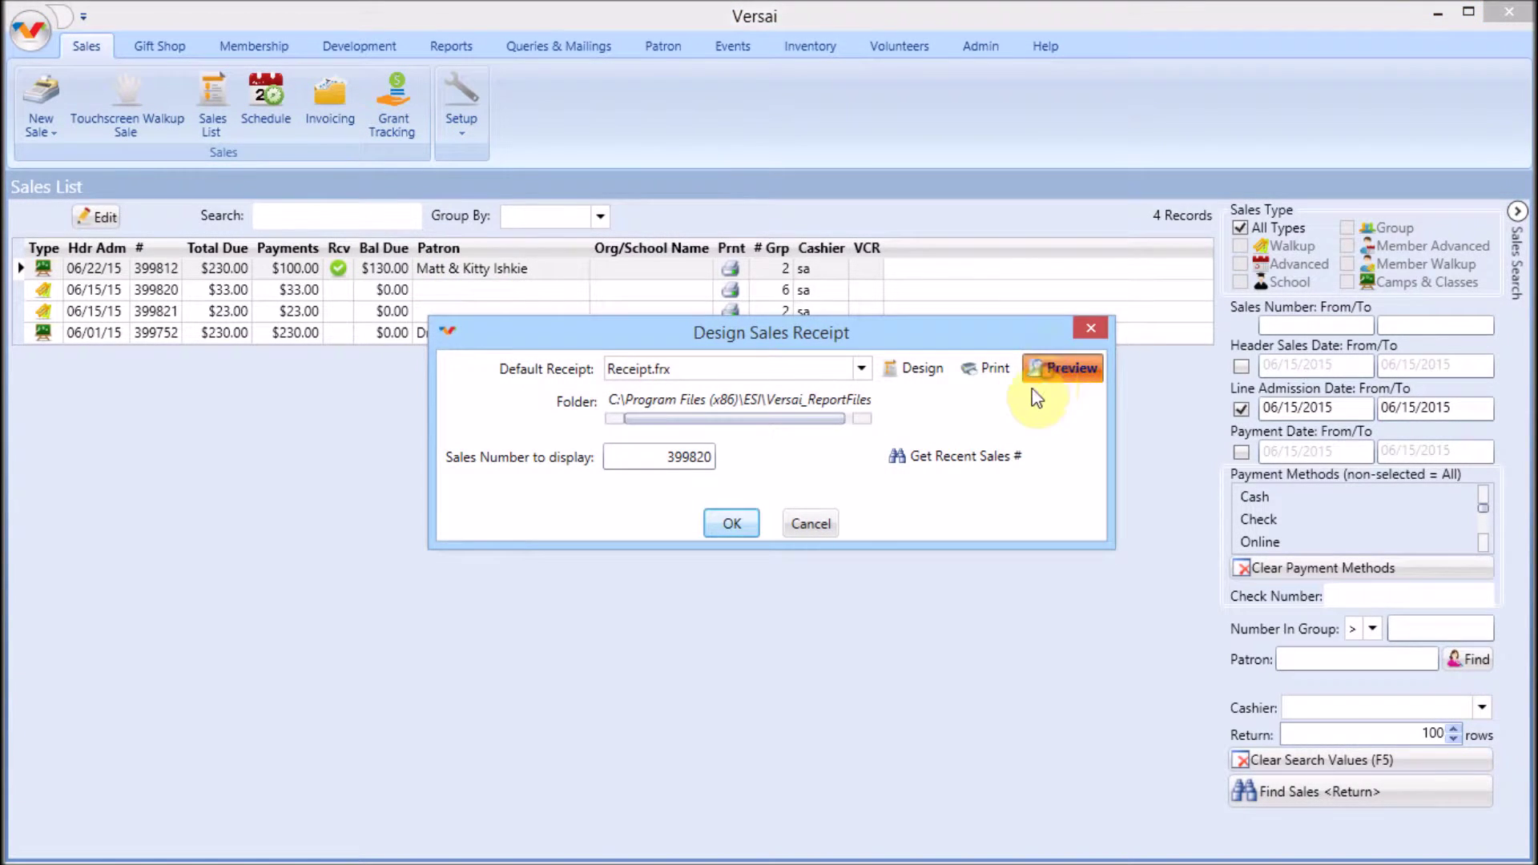
left_click(1038, 378)
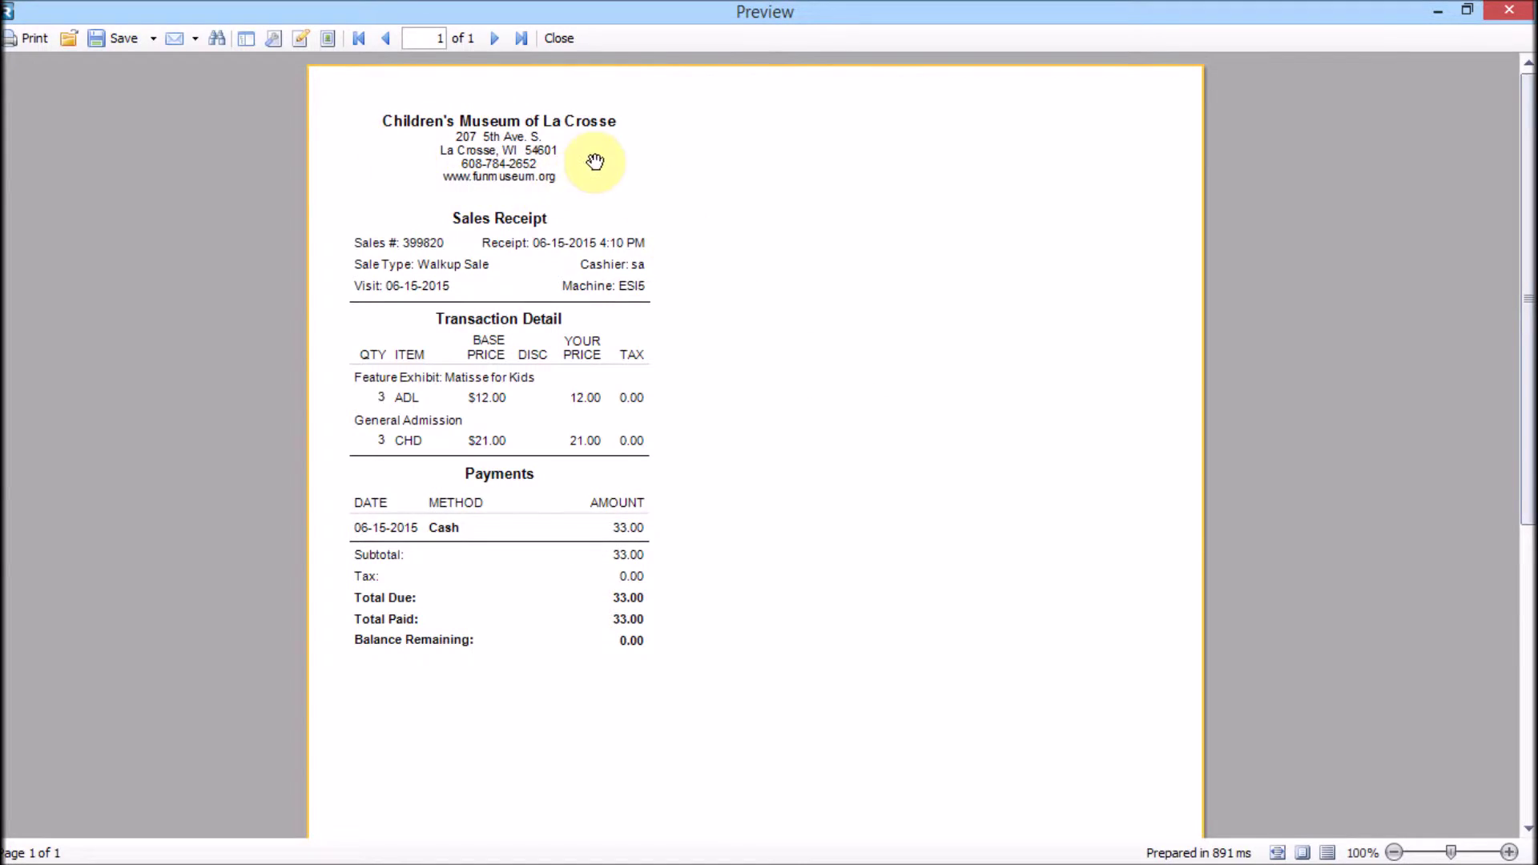
left_click(563, 38)
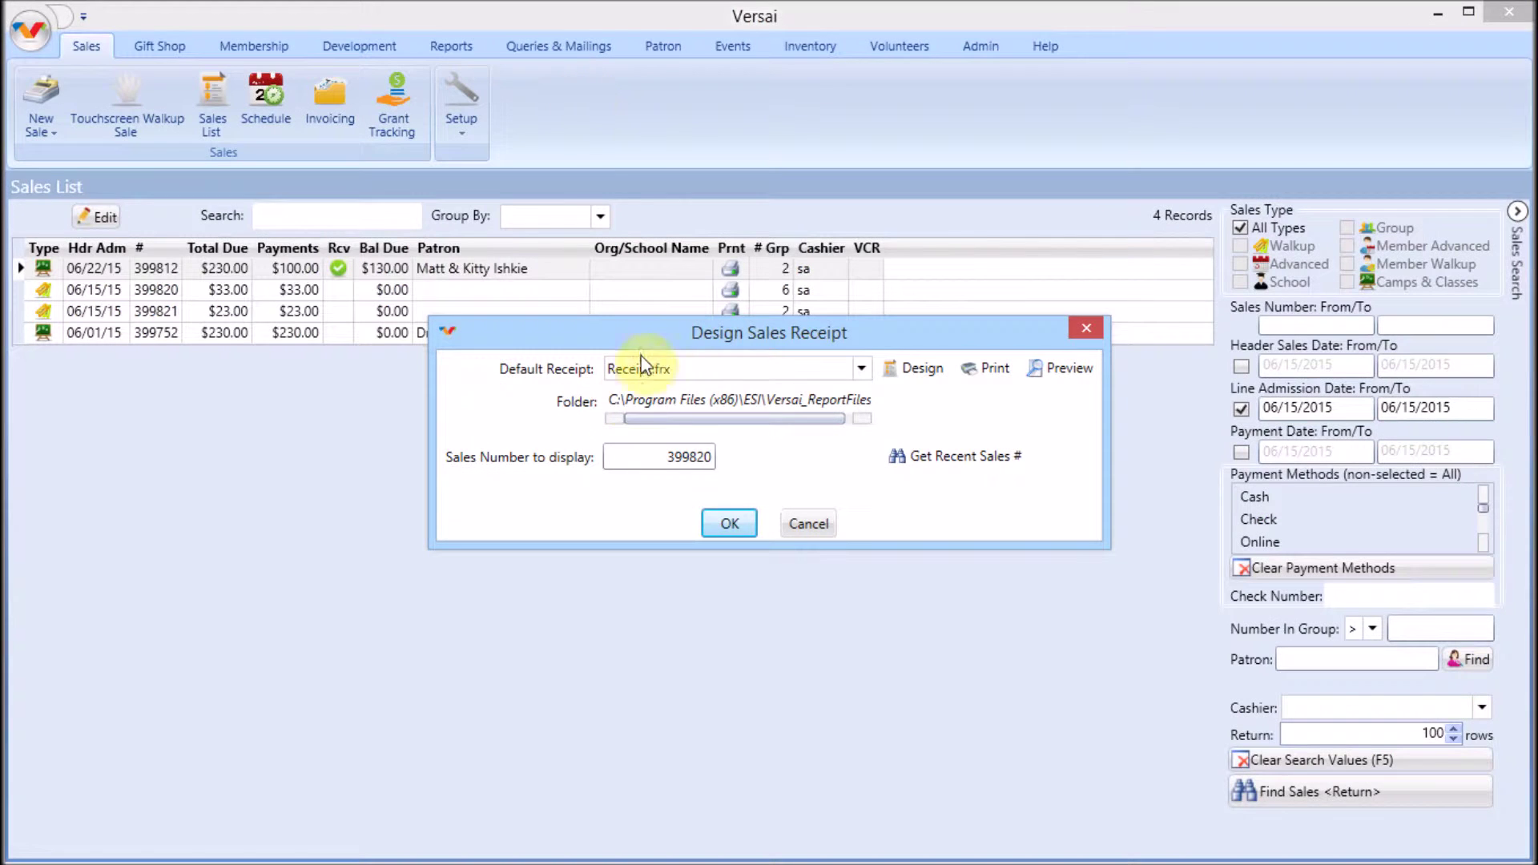
Cancel the receipt design settings and move to the Admin area.
left_click_drag(611, 399, 770, 399)
left_click(809, 523)
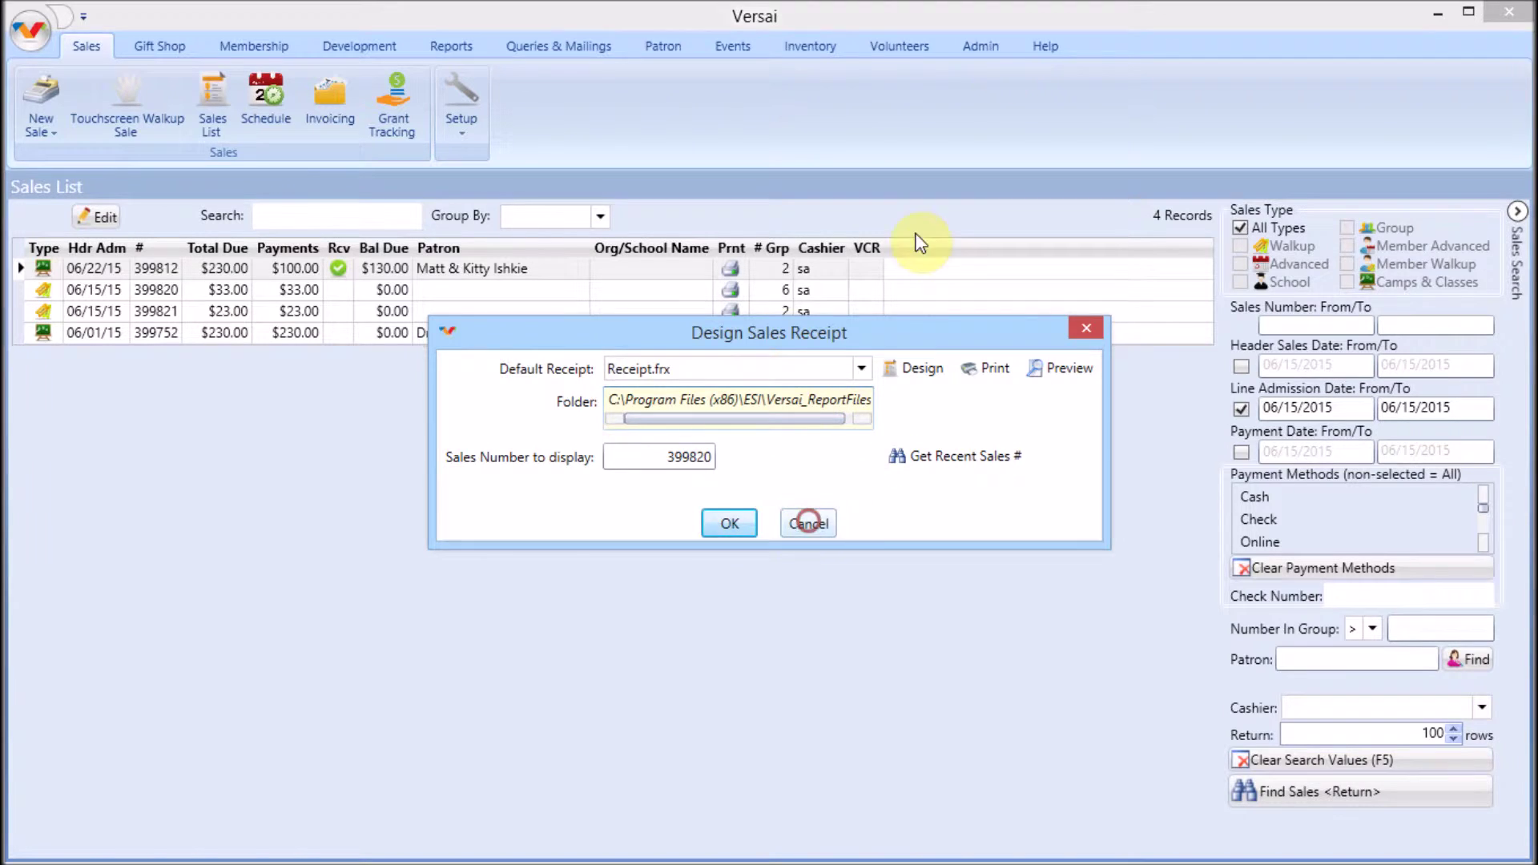
left_click(987, 46)
left_click(176, 126)
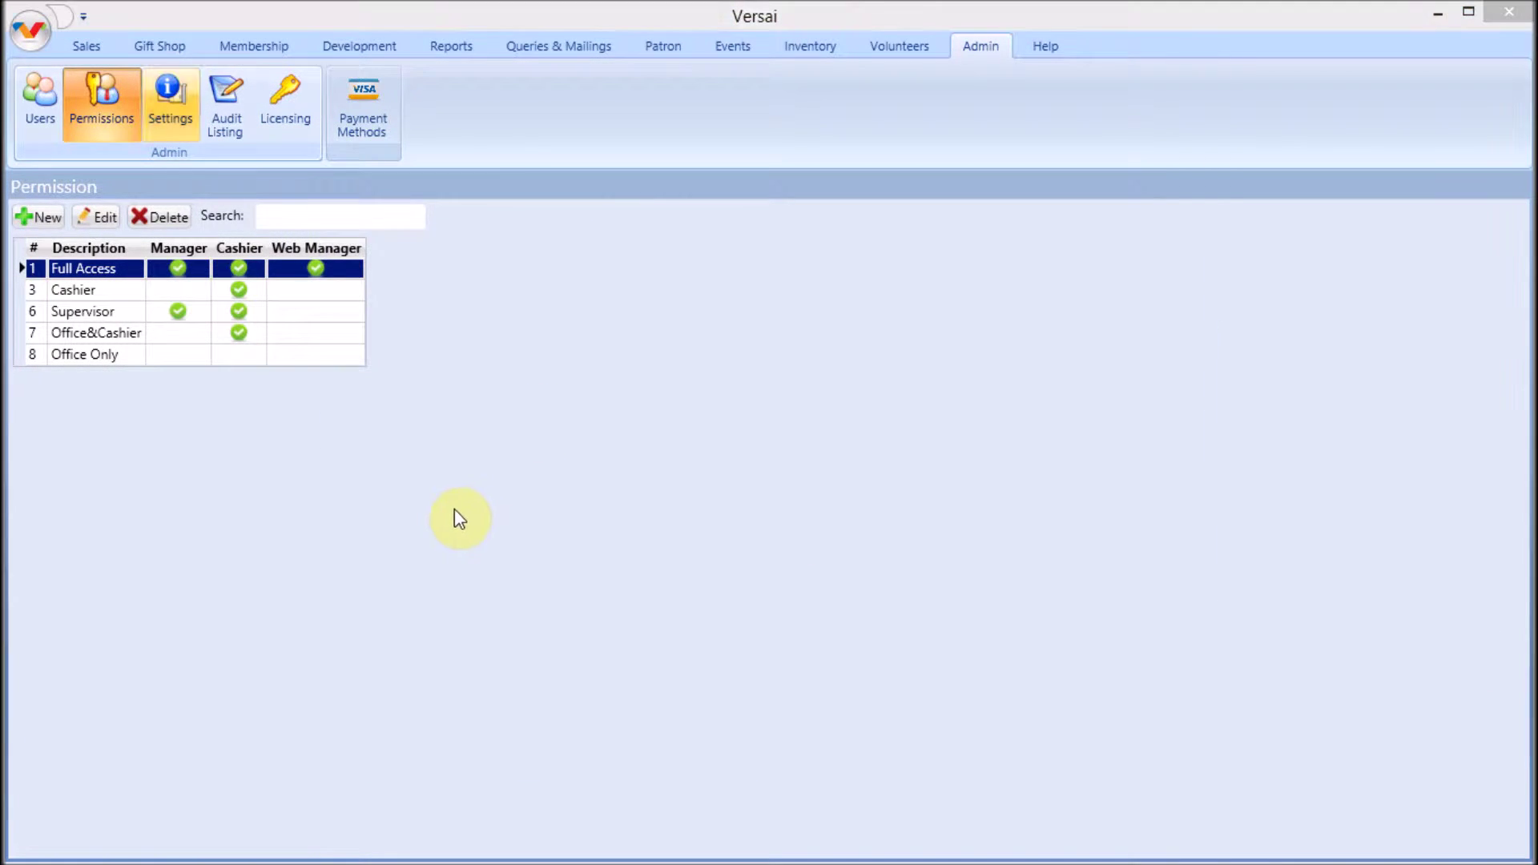
Check the reports base location on the Settings Reports page, cancel, then go to Membership.
left_click(398, 557)
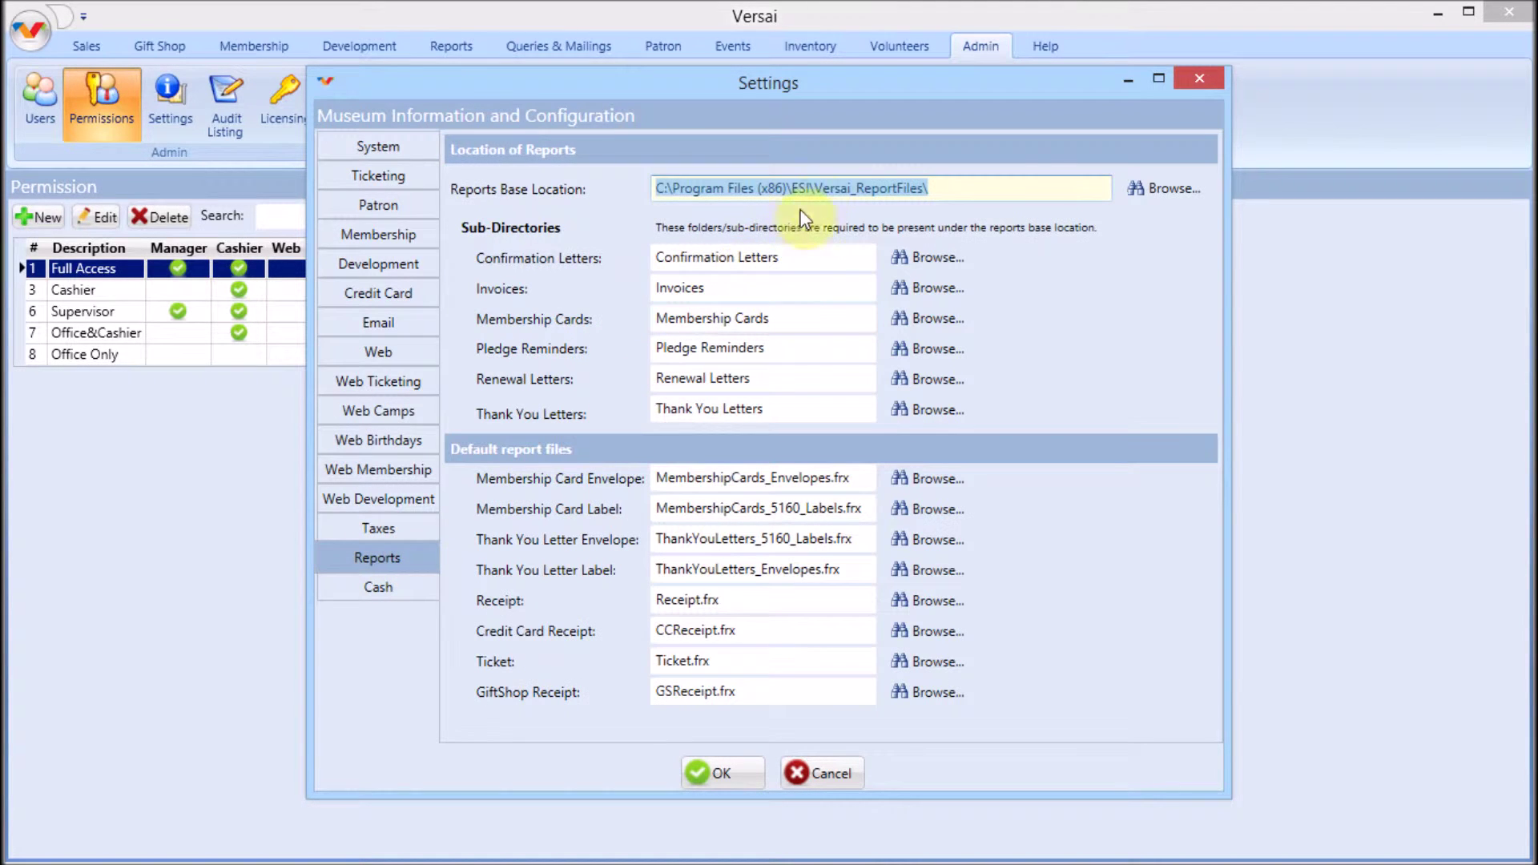
left_click(965, 187)
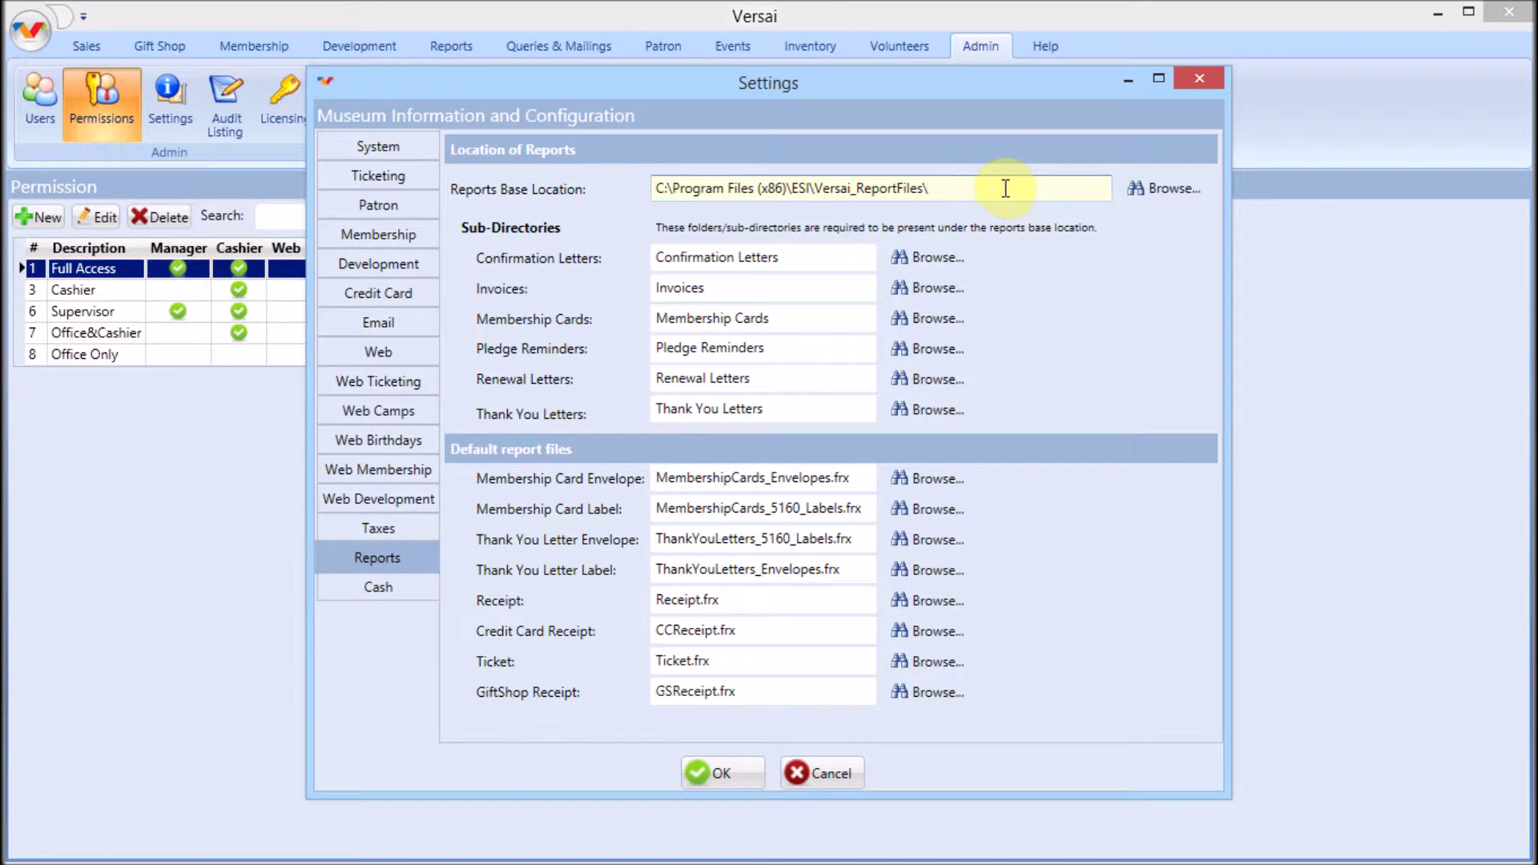
left_click(801, 774)
left_click(240, 48)
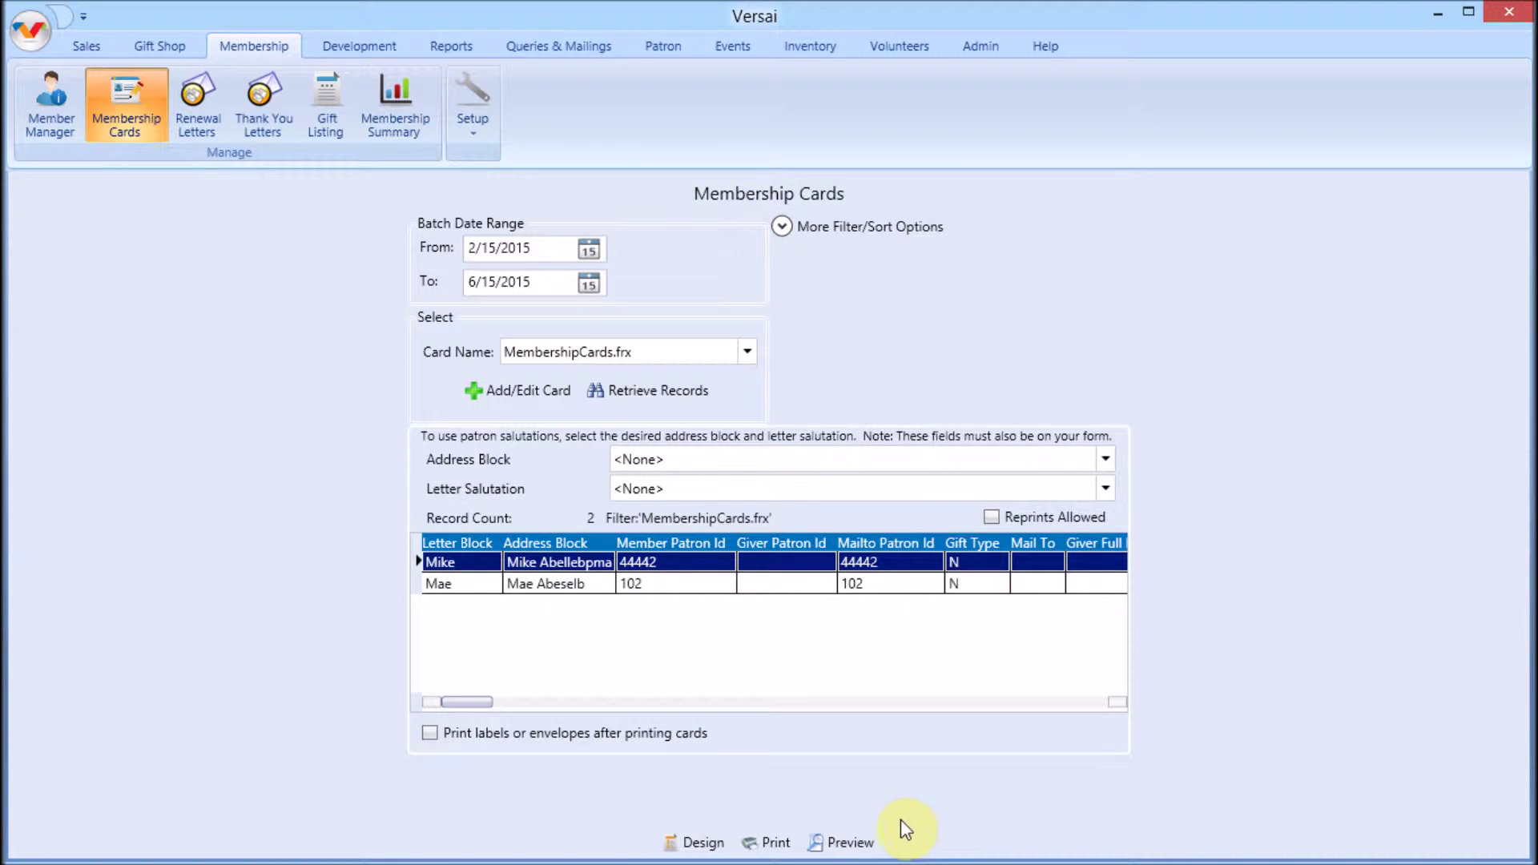
left_click(564, 391)
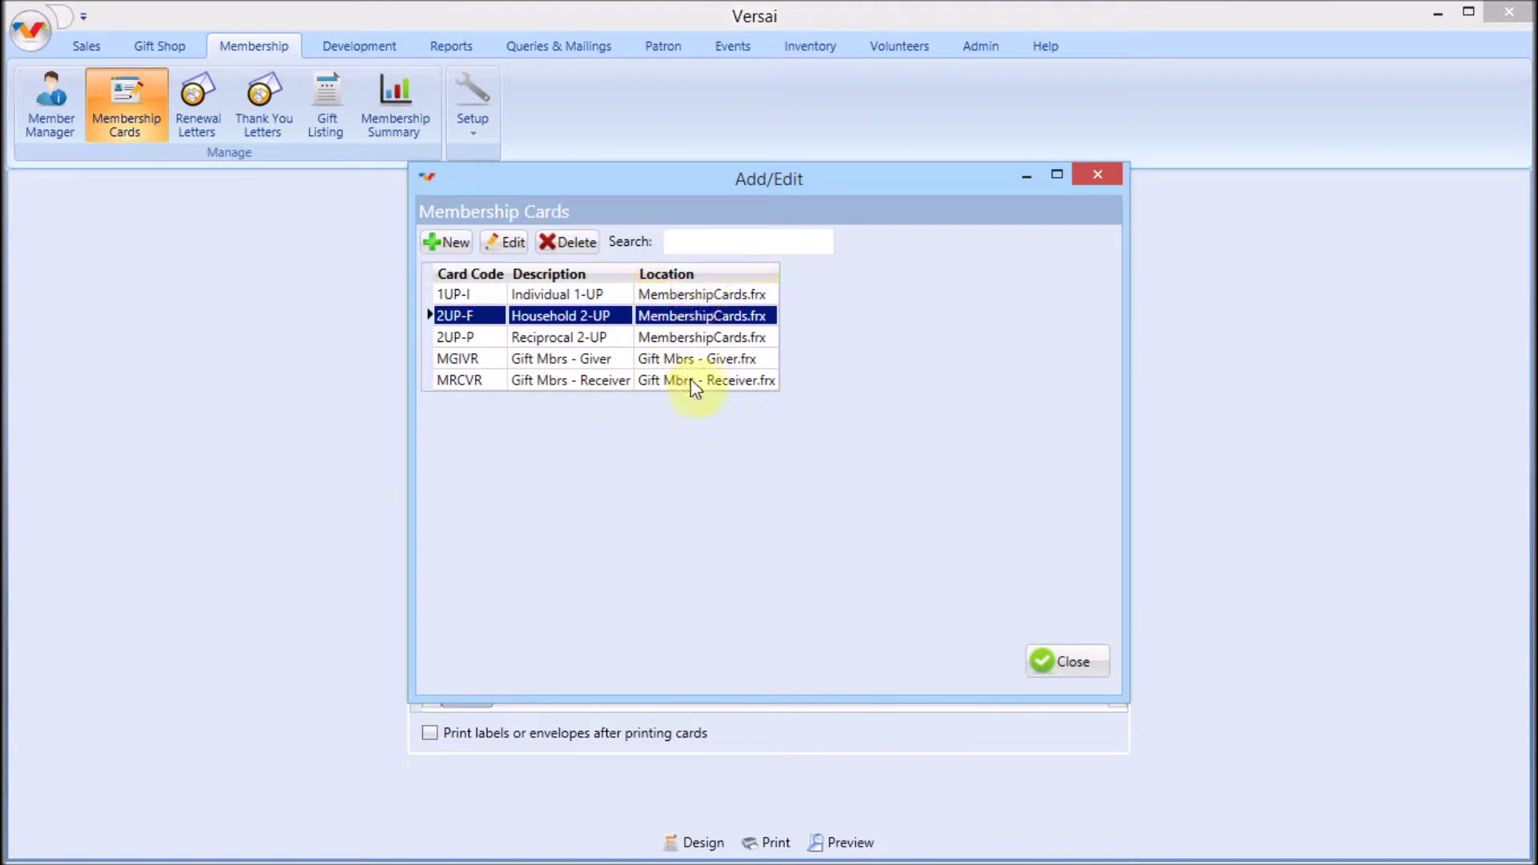
left_click(1066, 671)
left_click(979, 45)
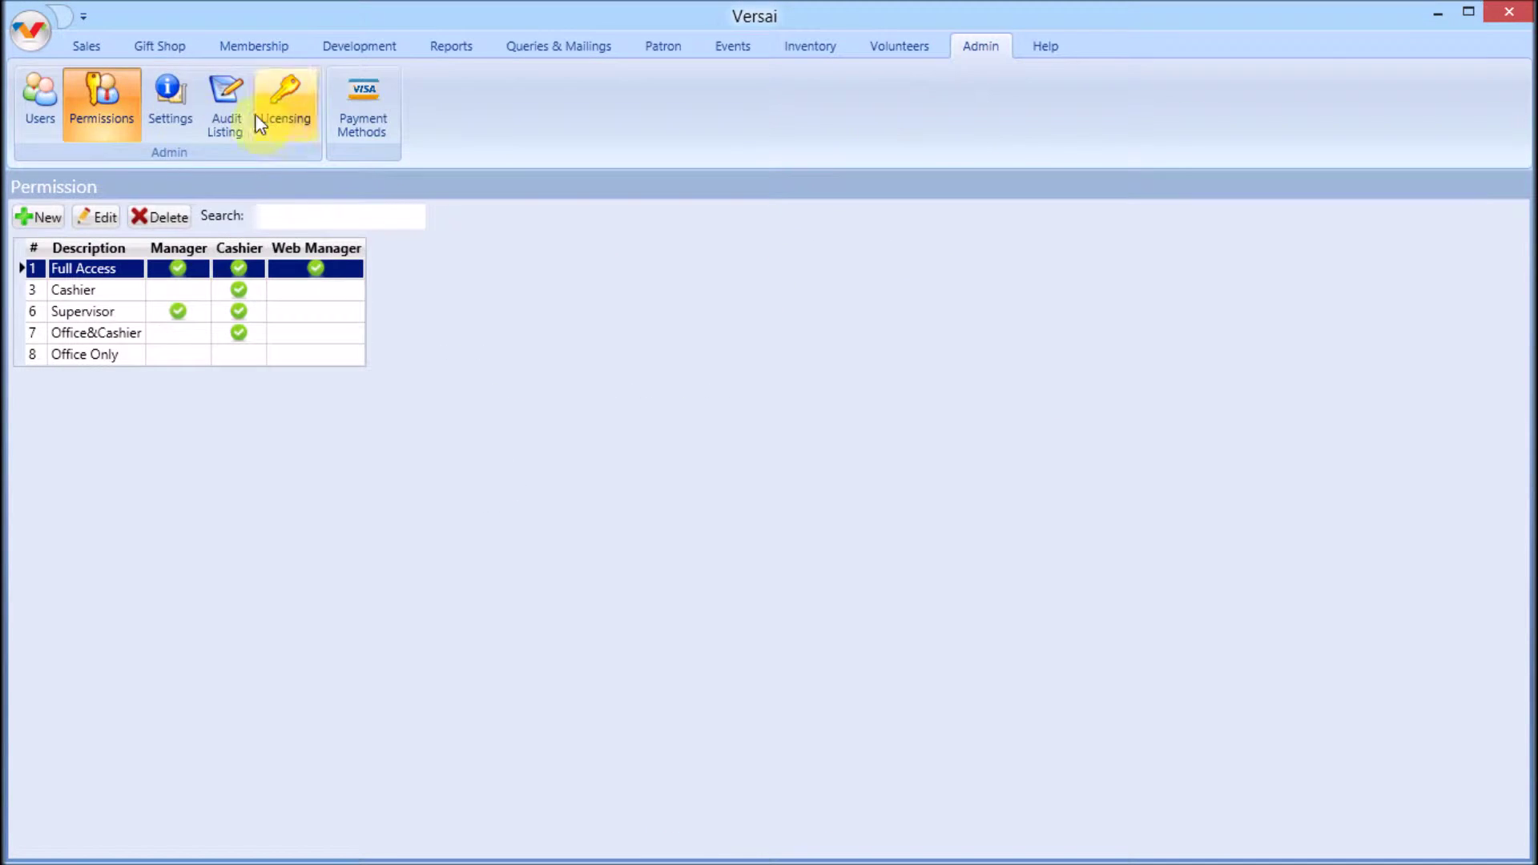
left_click(178, 120)
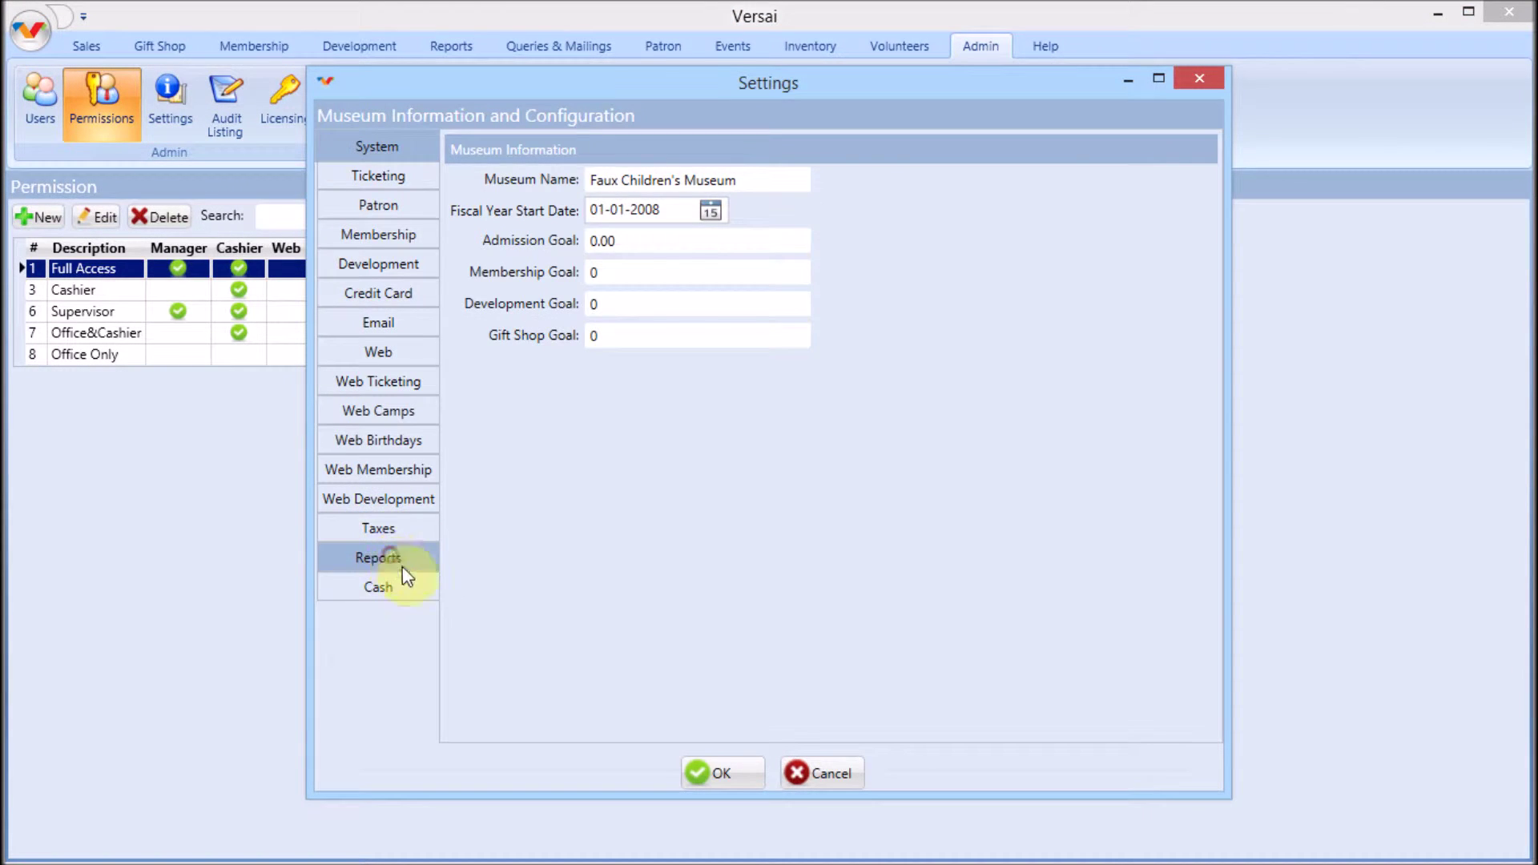
left_click(398, 563)
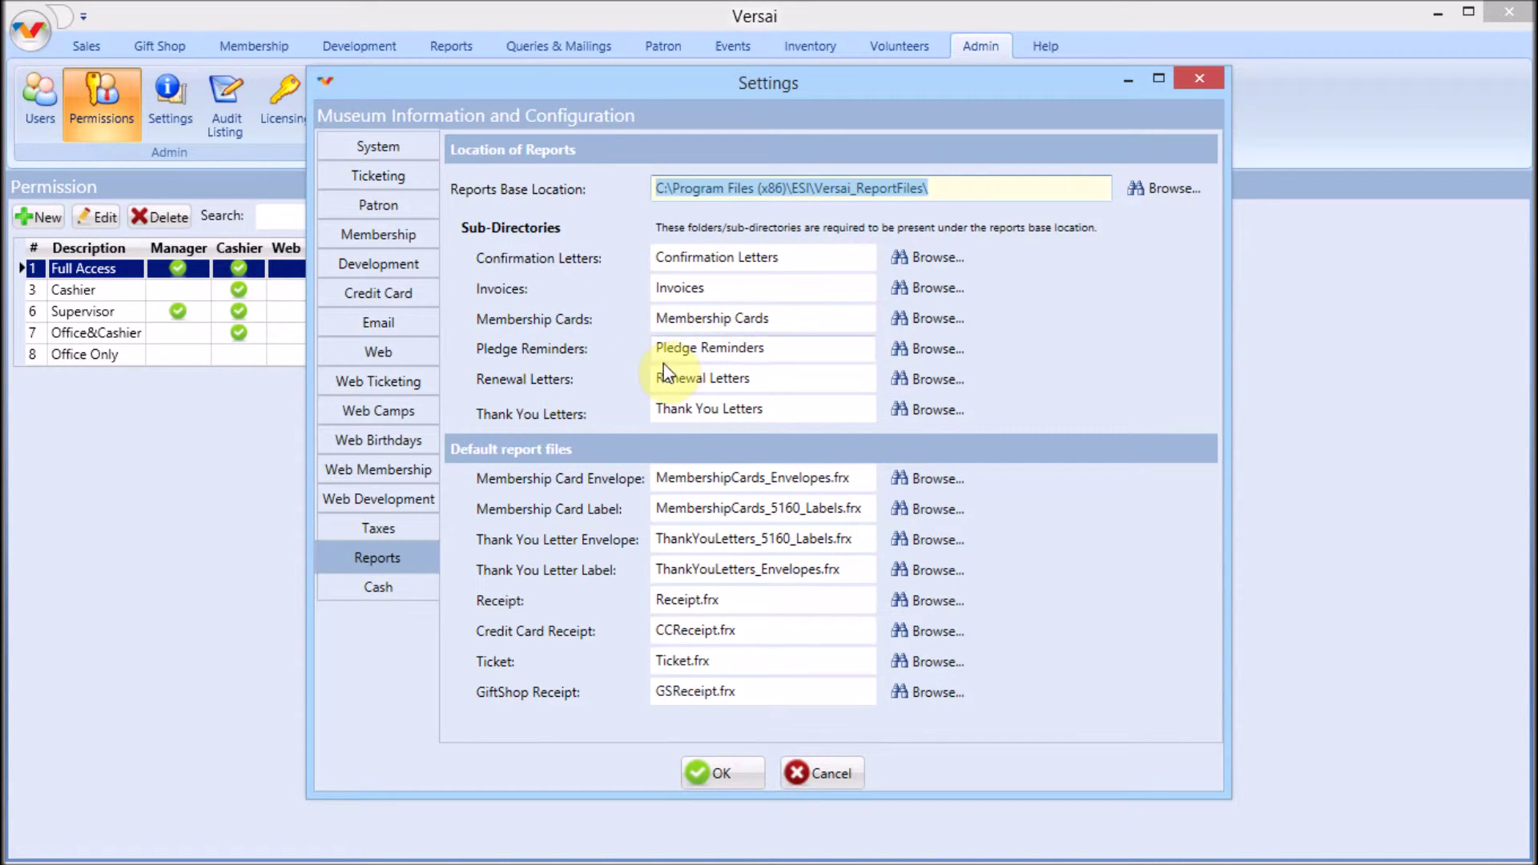
left_click(954, 187)
left_click(821, 773)
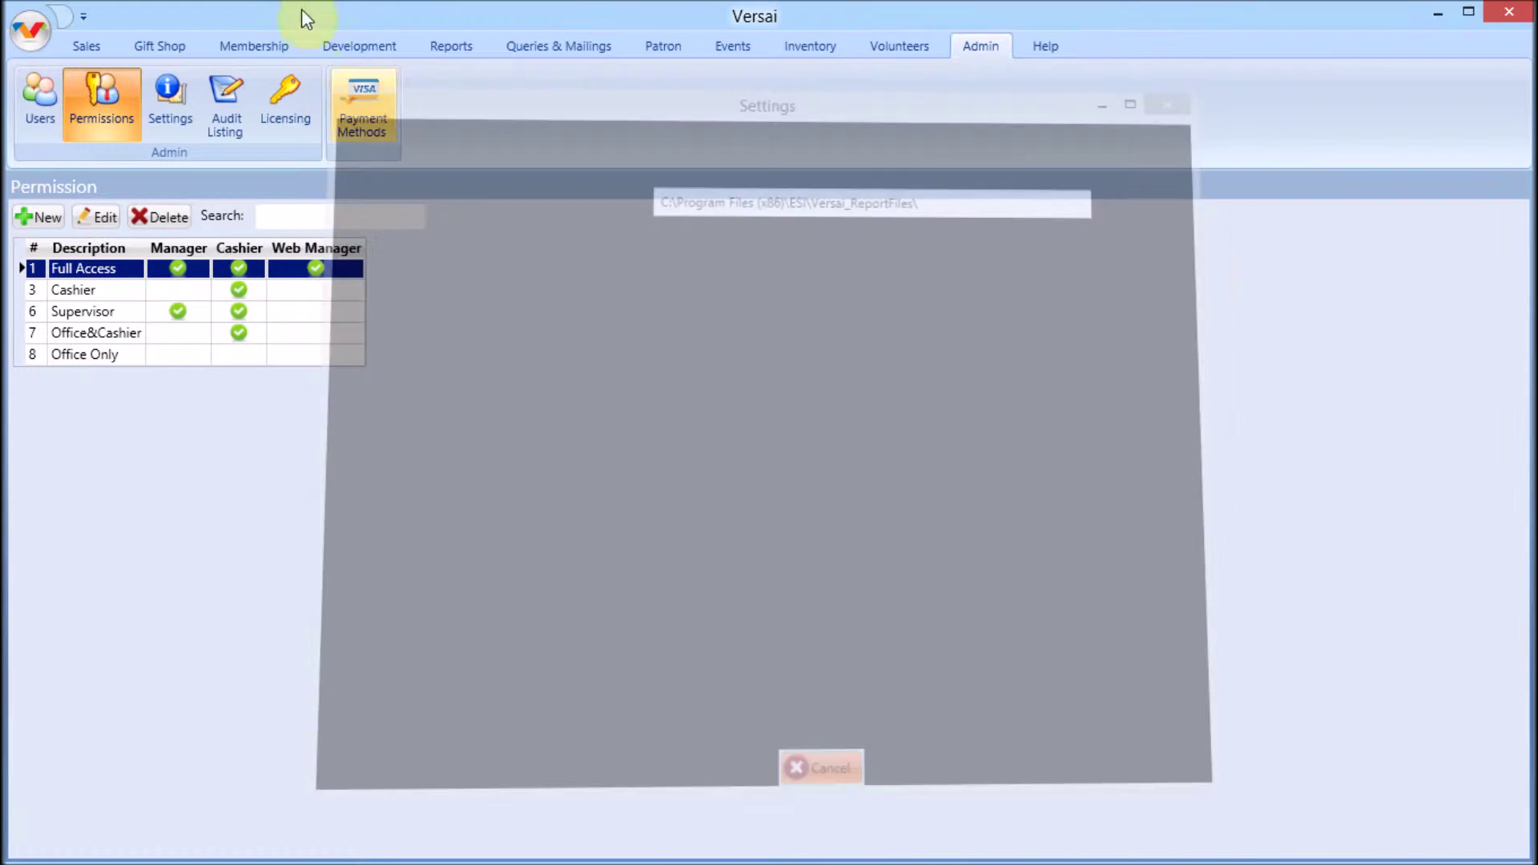
left_click(254, 46)
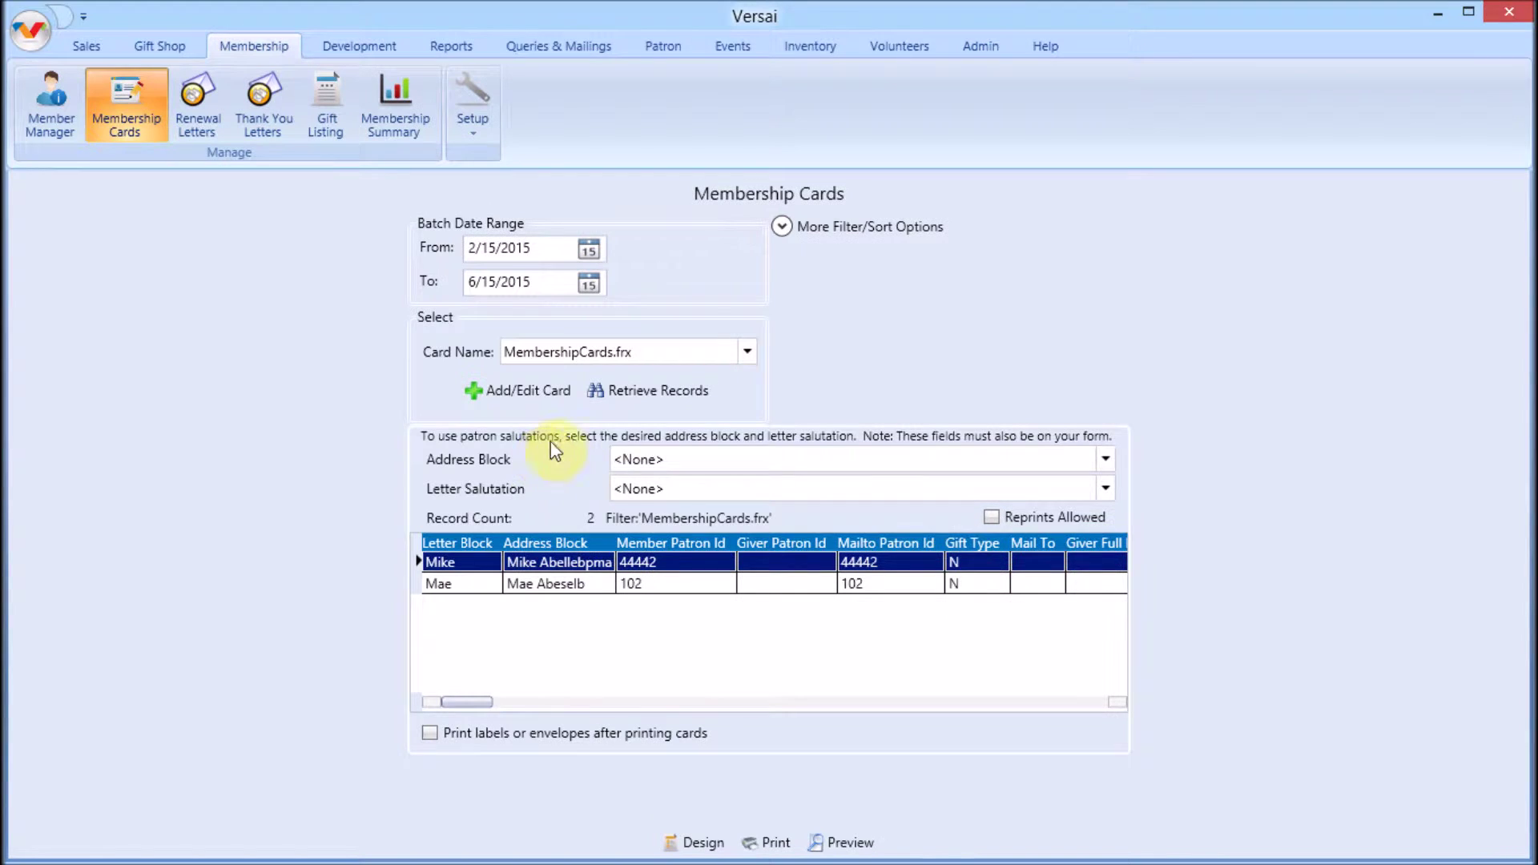
left_click(703, 842)
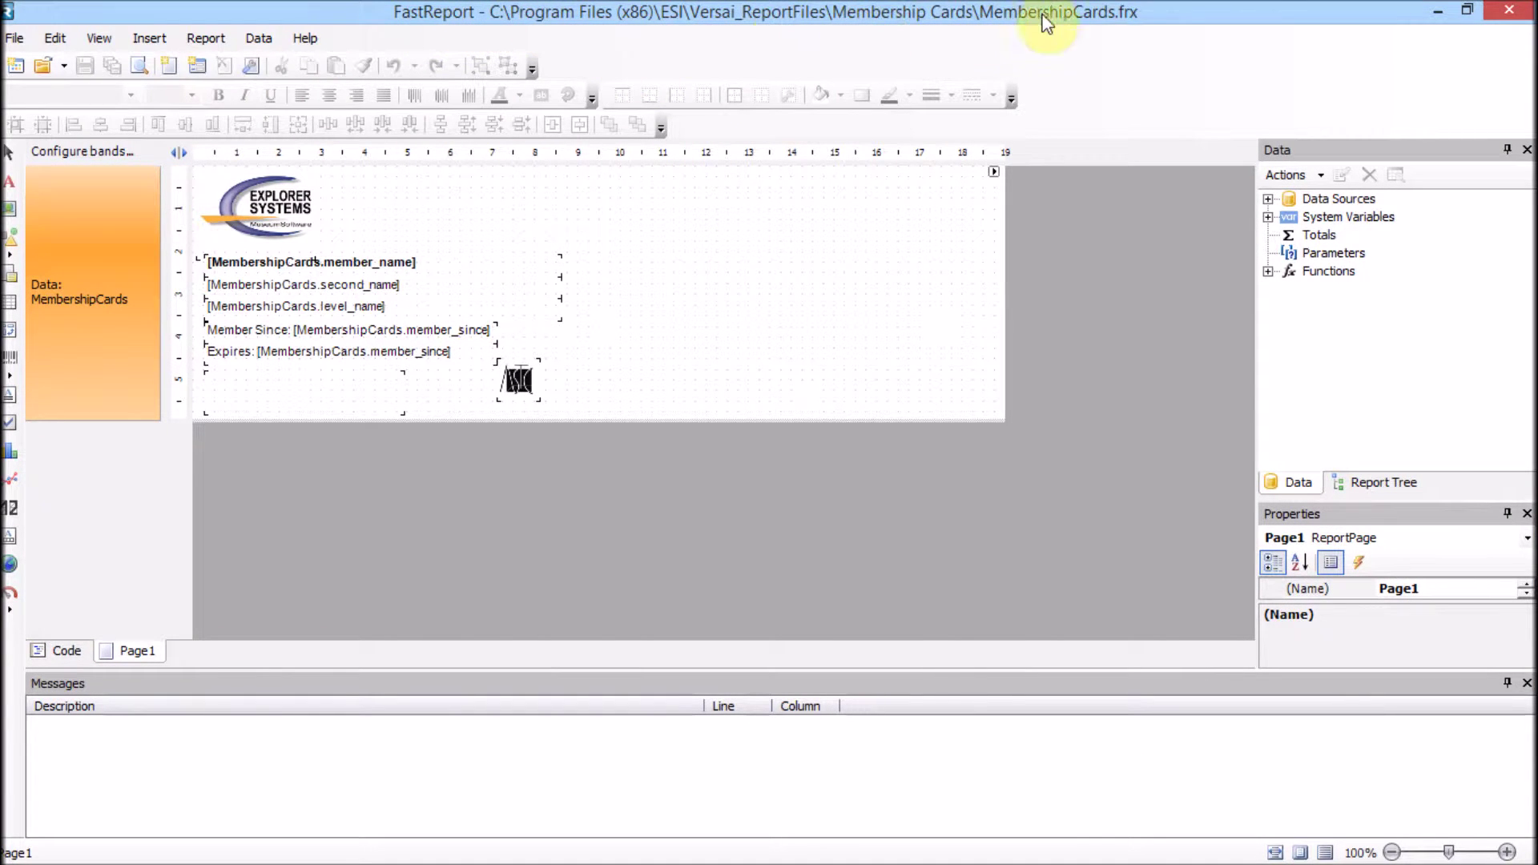
left_click(1509, 10)
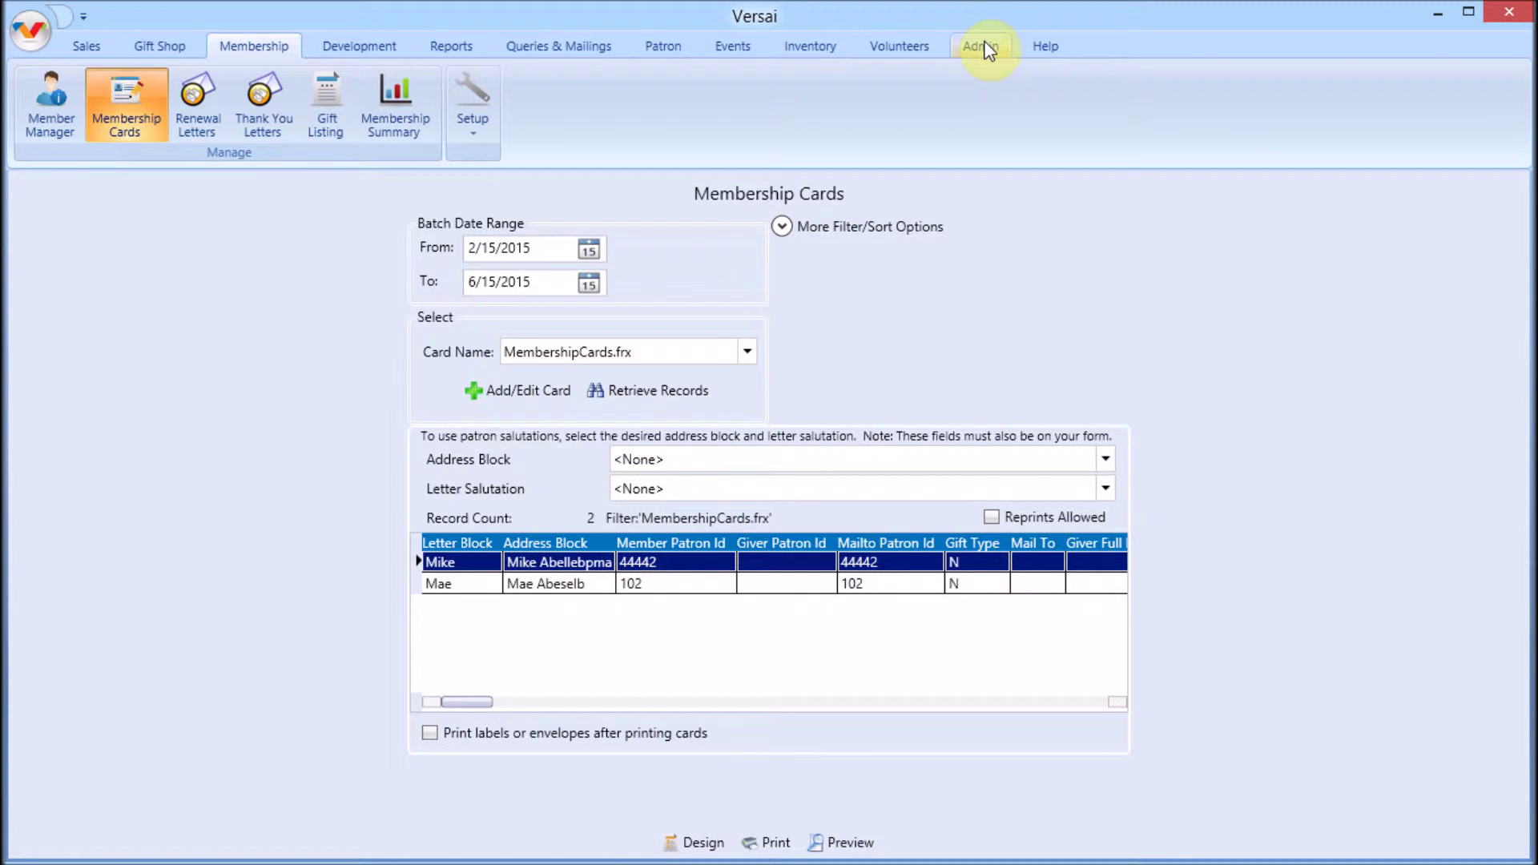
left_click(983, 42)
Tick 'Can Design Forms Including: Reports, Cards, Letters, Tickets and Receipts' for Full Access and save.
double_click(98, 269)
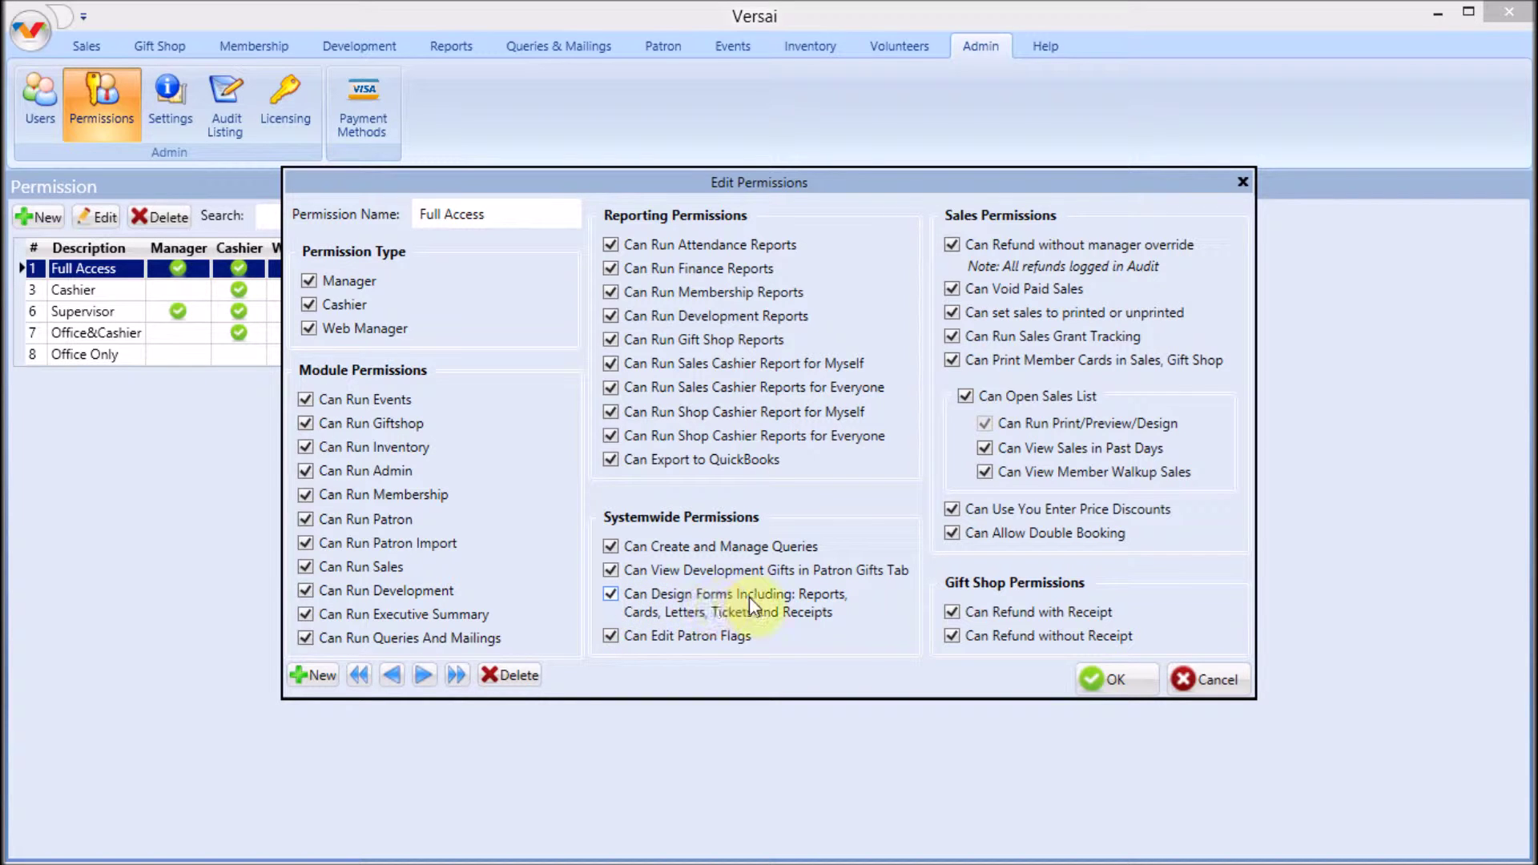
left_click(613, 597)
left_click(1148, 687)
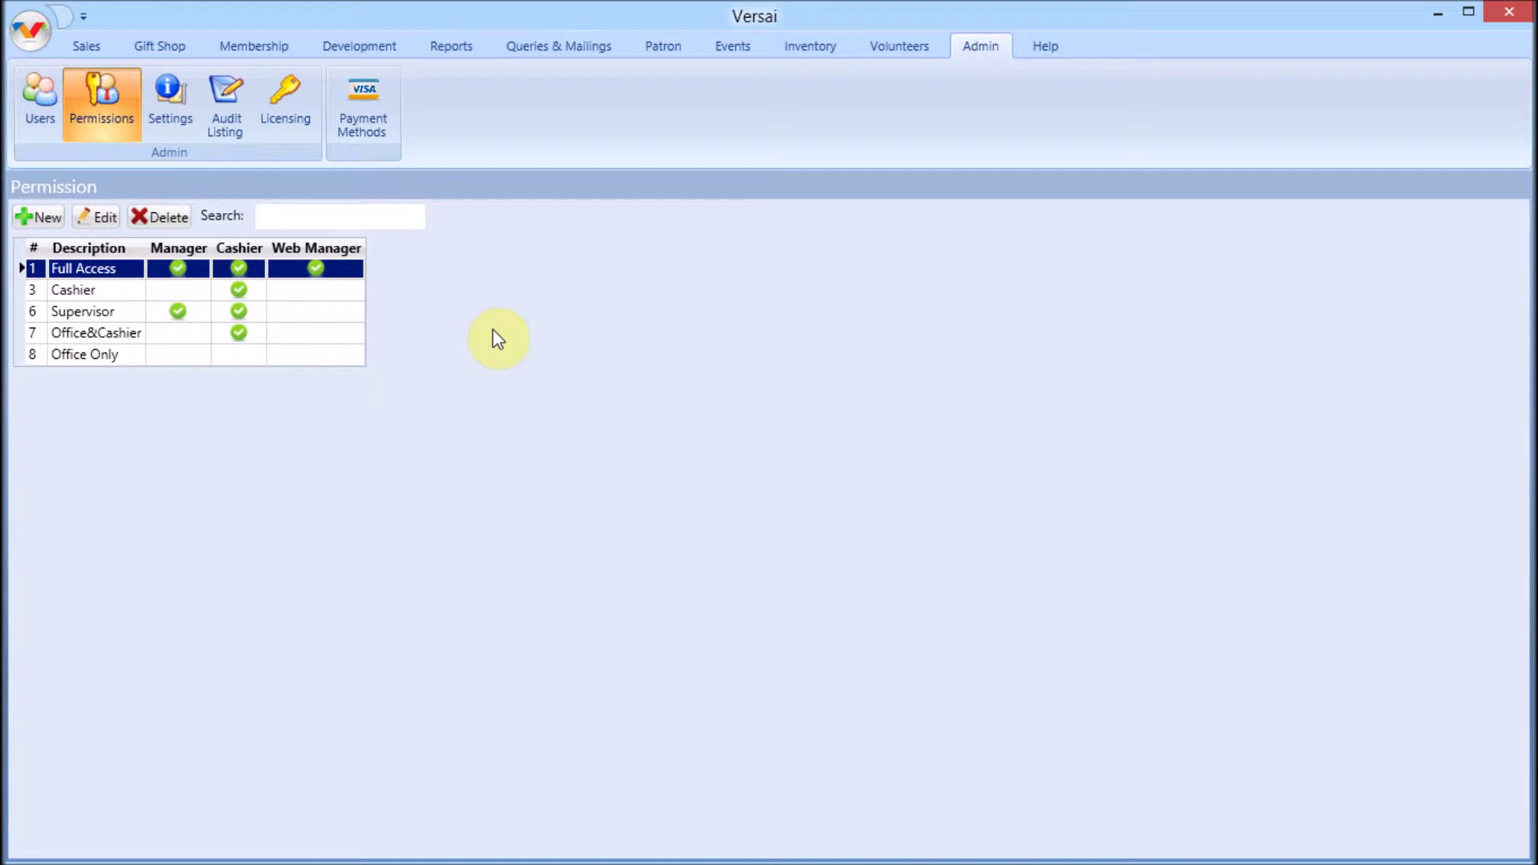
Start a new membership card type copied from MembershipCards.frx.
left_click(273, 44)
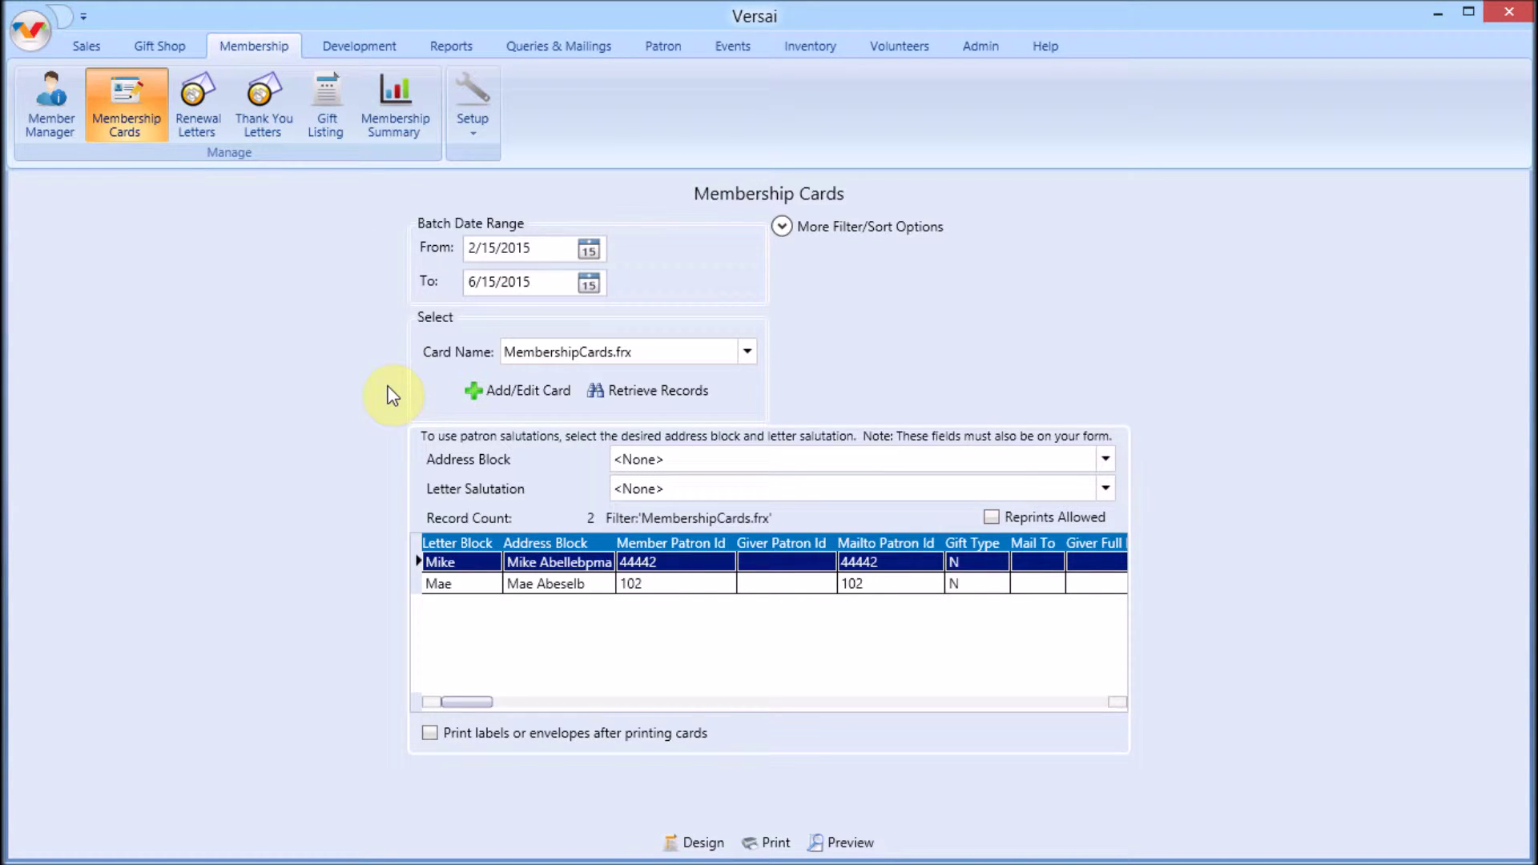
left_click(522, 392)
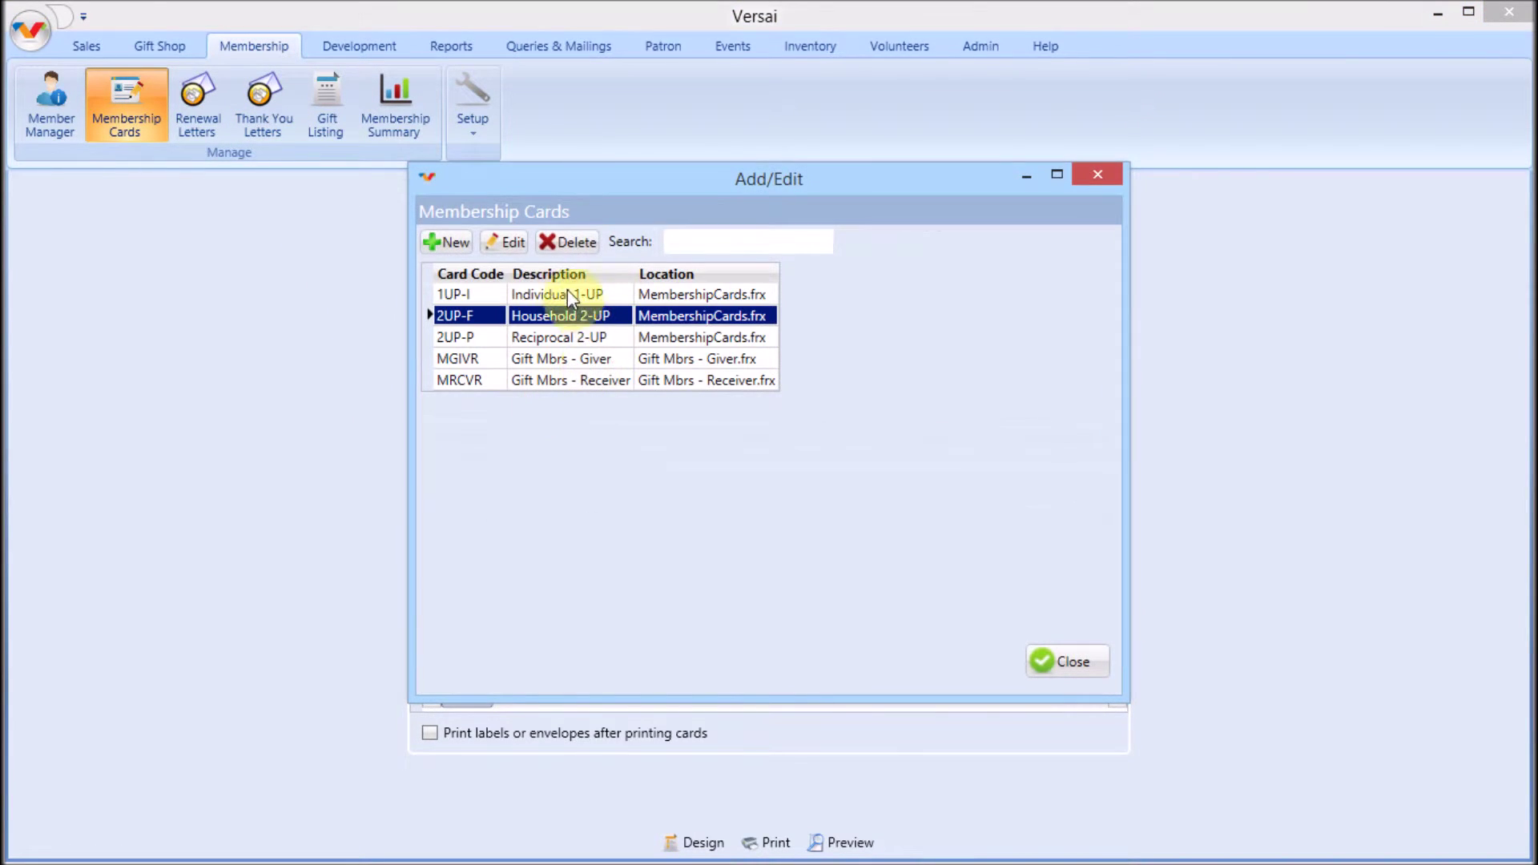
left_click(446, 242)
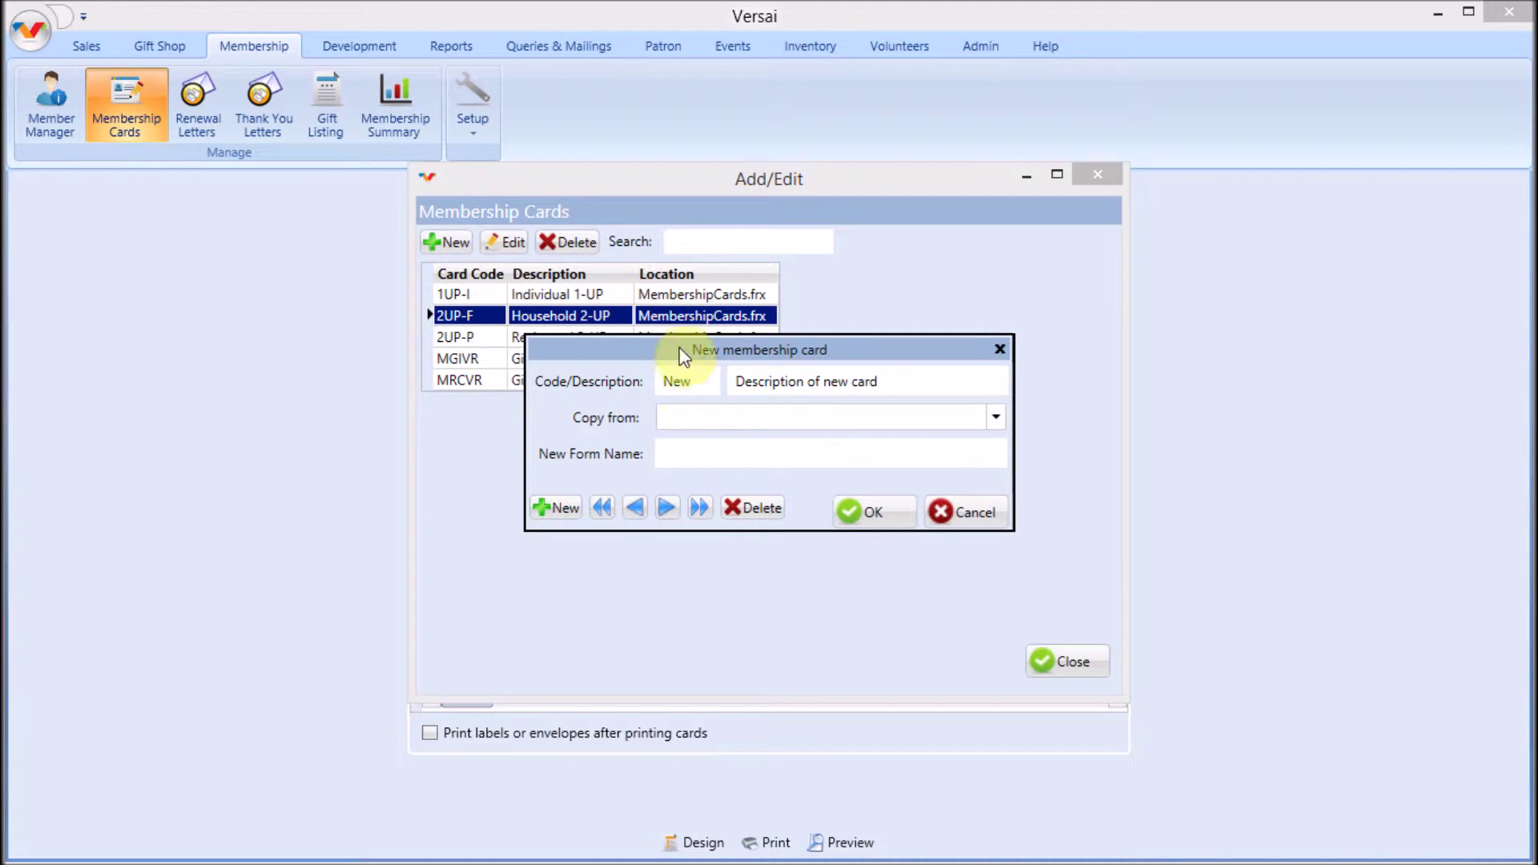
left_click(750, 415)
left_click(760, 540)
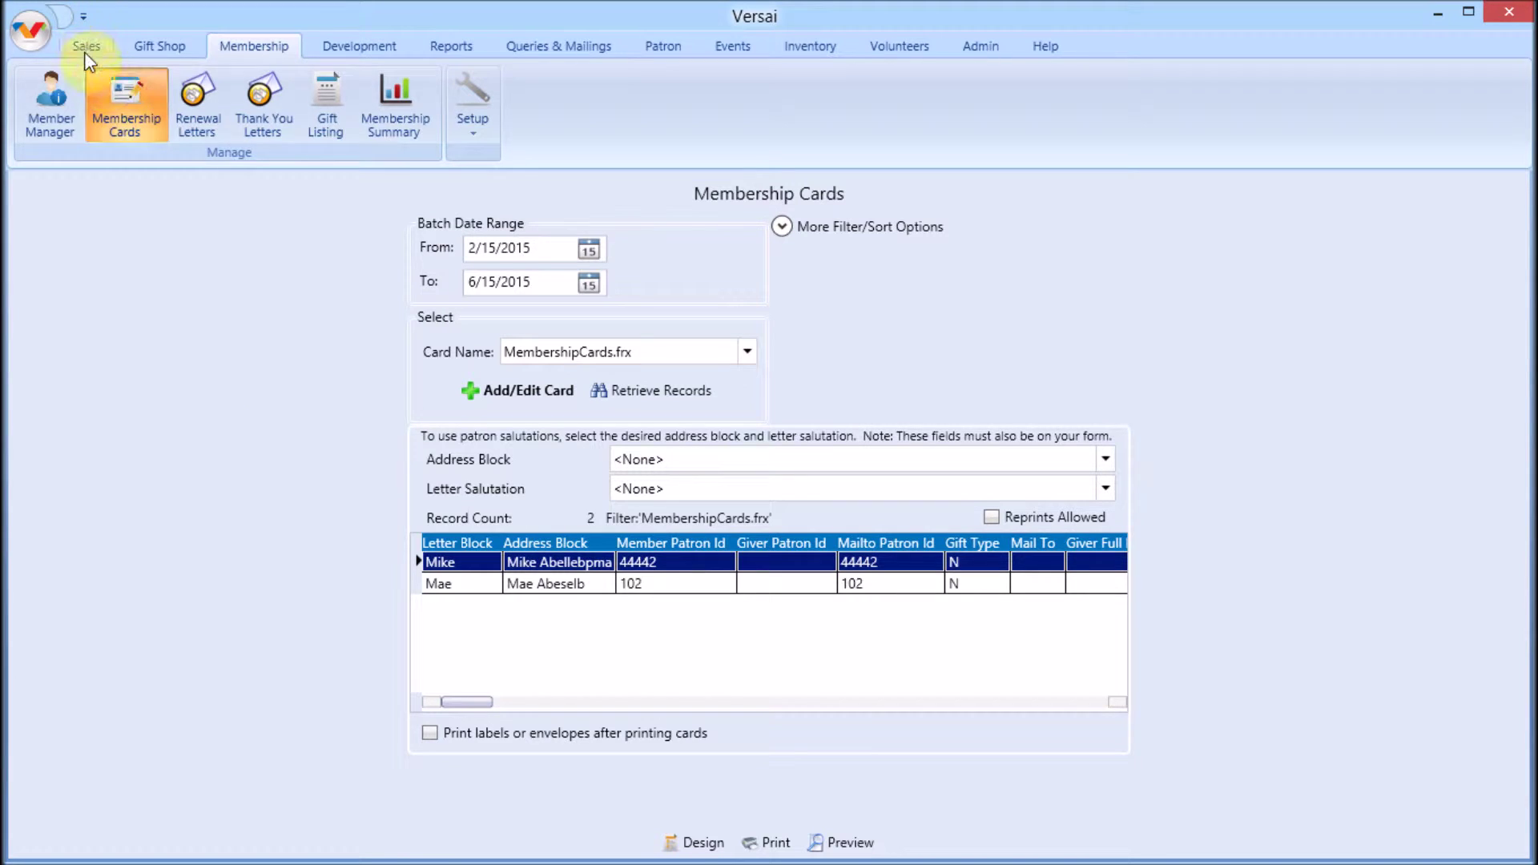
Open the Sales List and its Setup options.
left_click(87, 48)
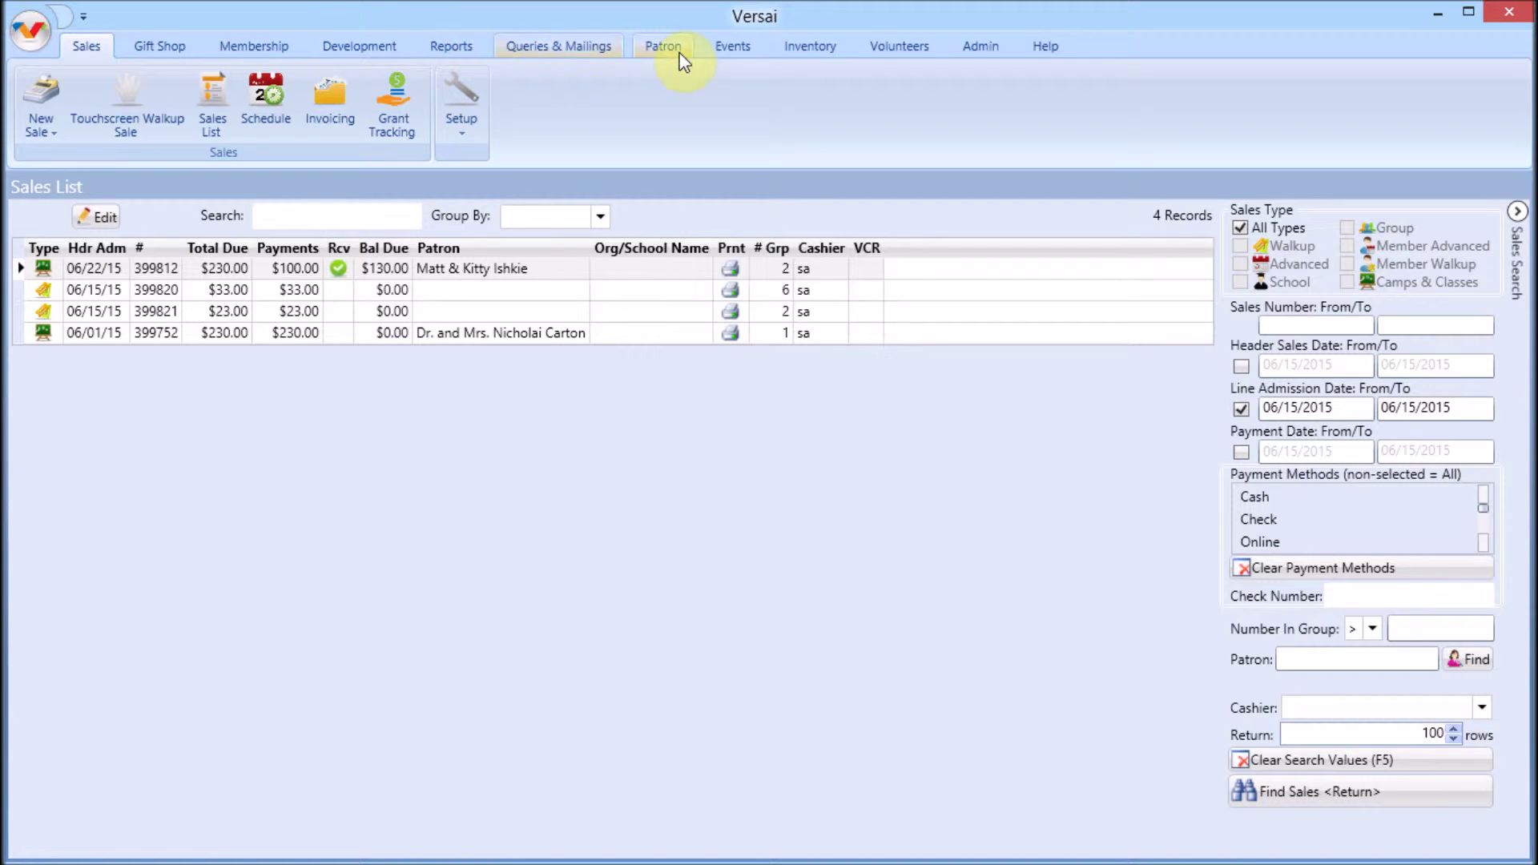
left_click(458, 130)
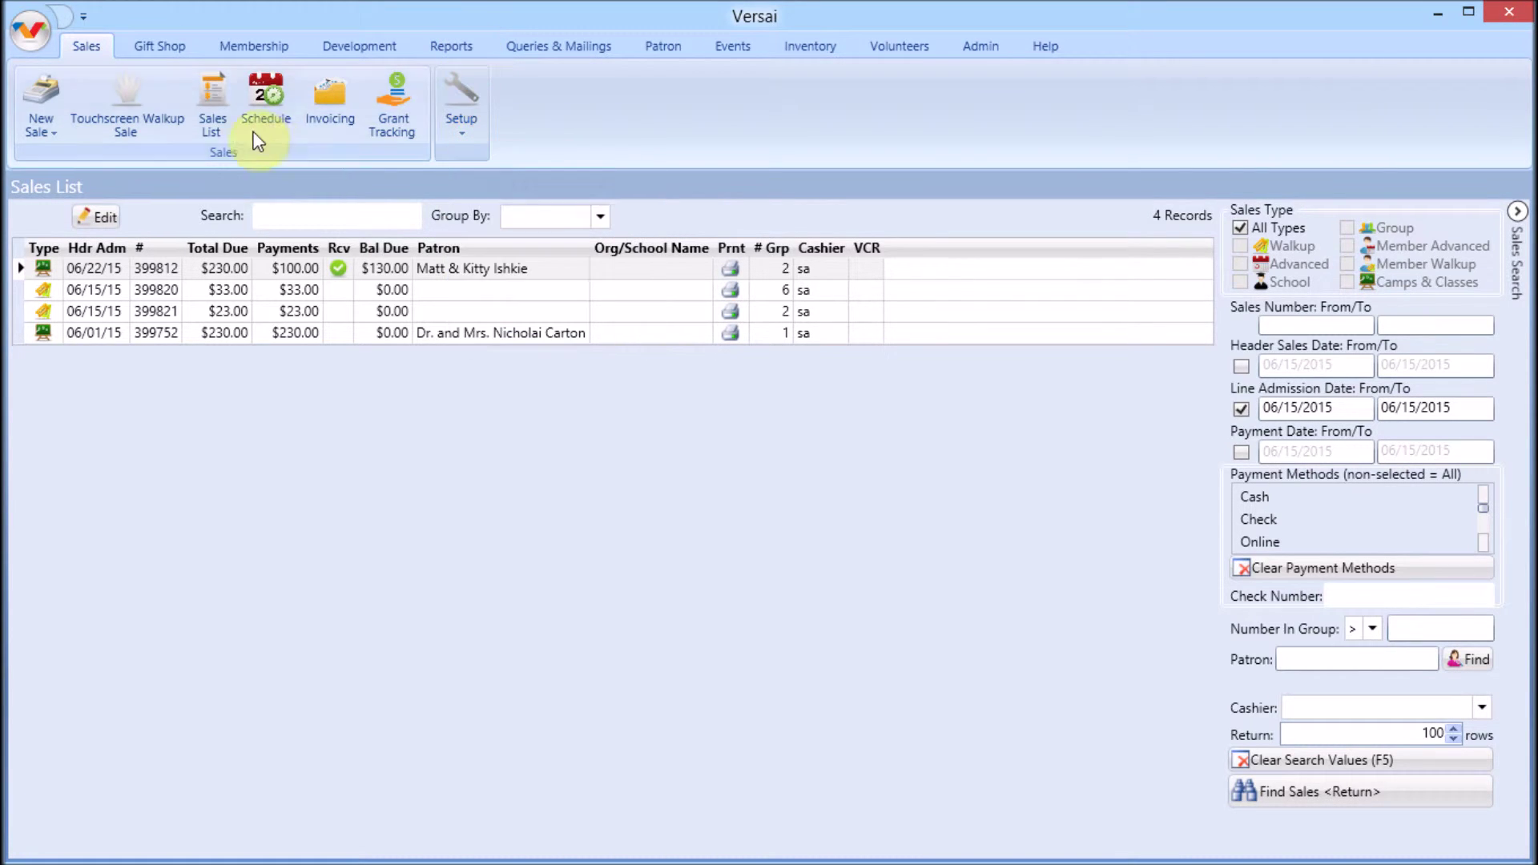
left_click(432, 275)
double_click(433, 275)
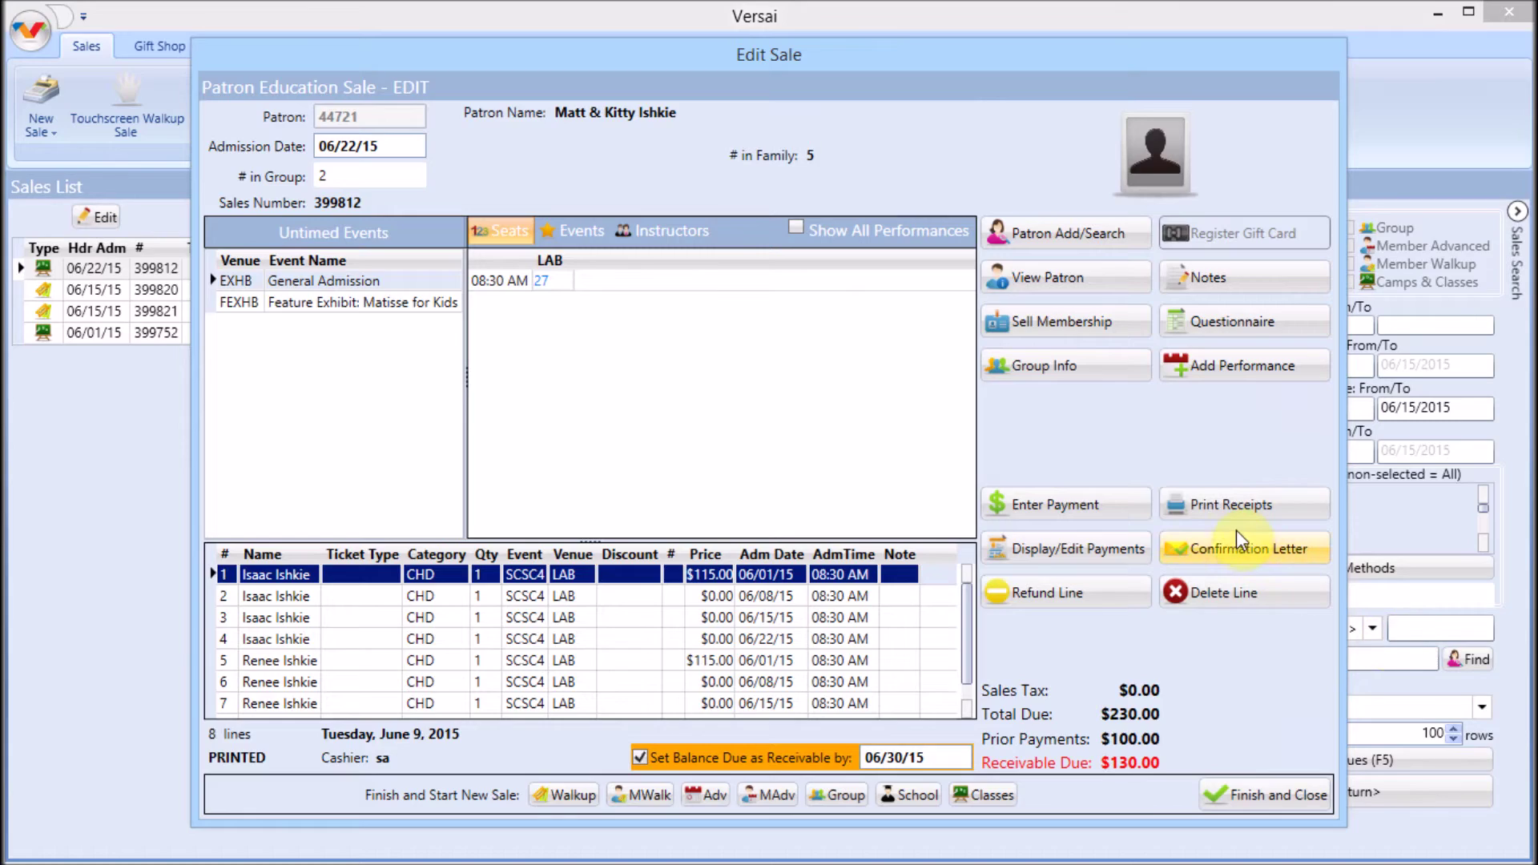
left_click(1246, 548)
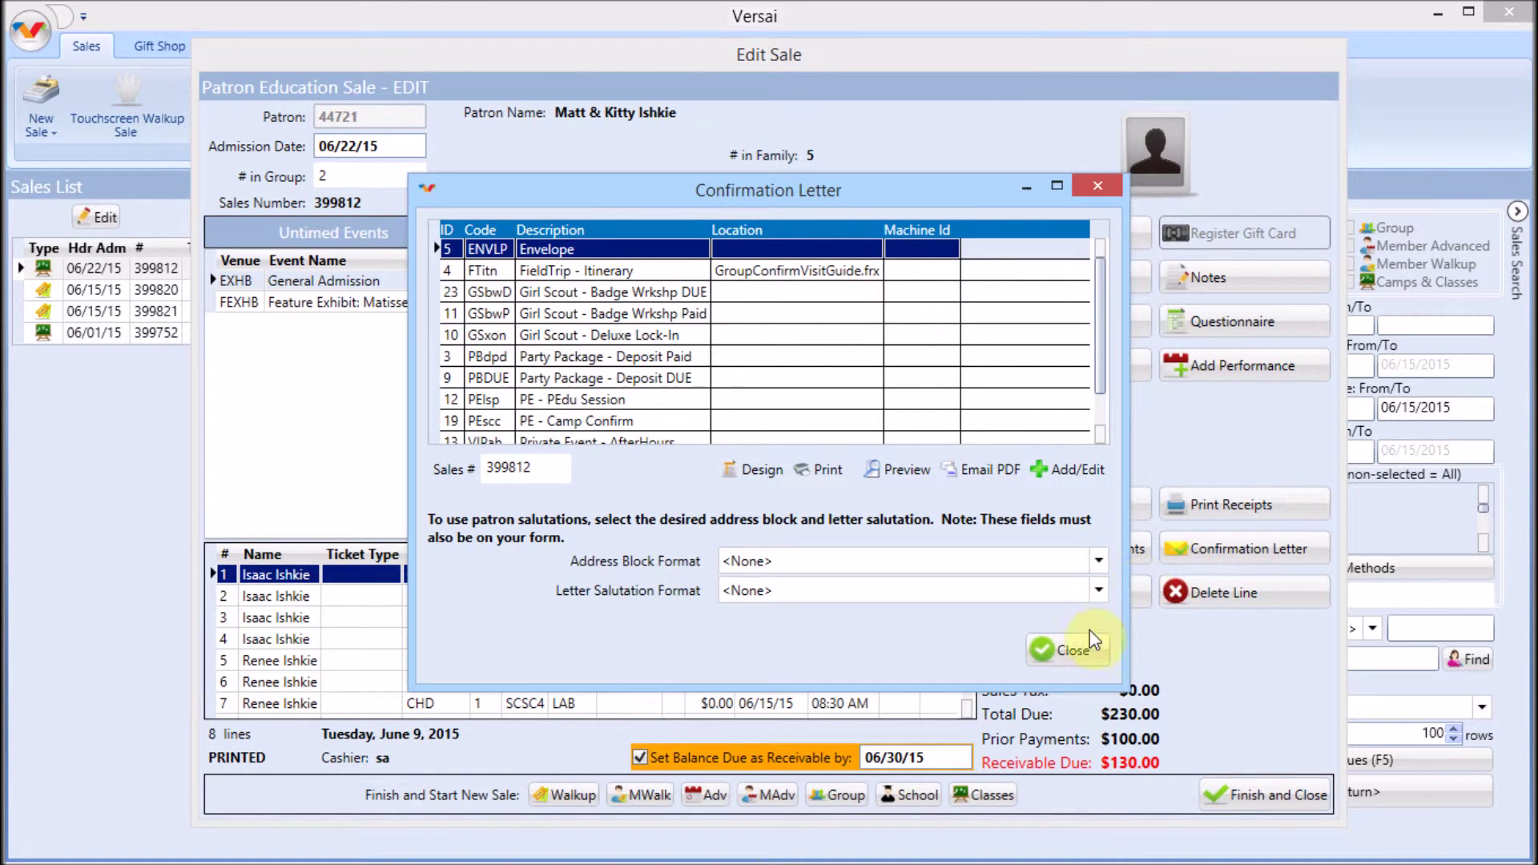
left_click(1077, 648)
left_click(1286, 795)
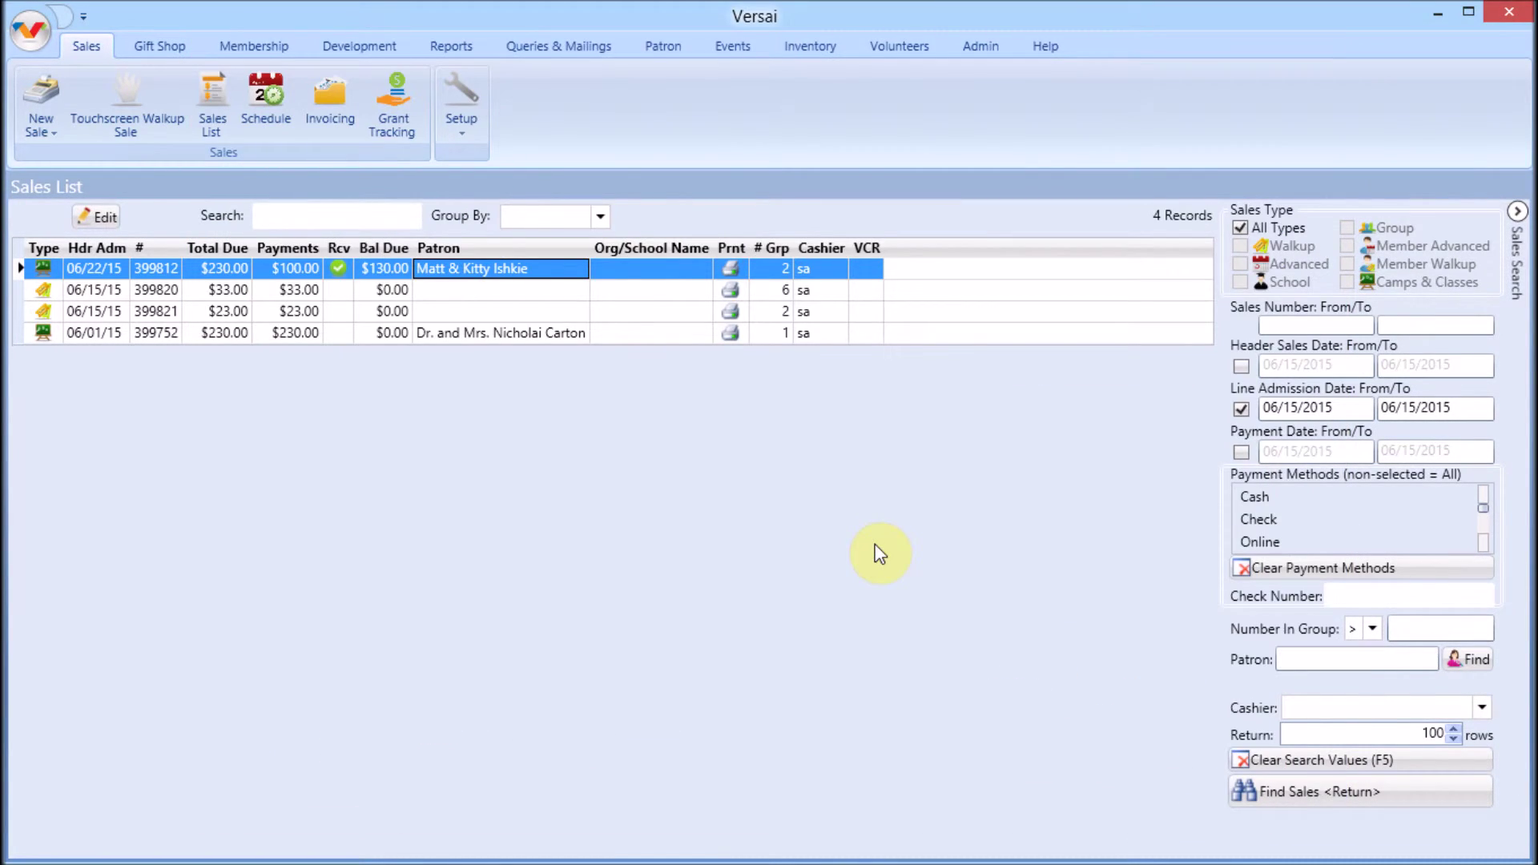
left_click(437, 41)
left_click(112, 128)
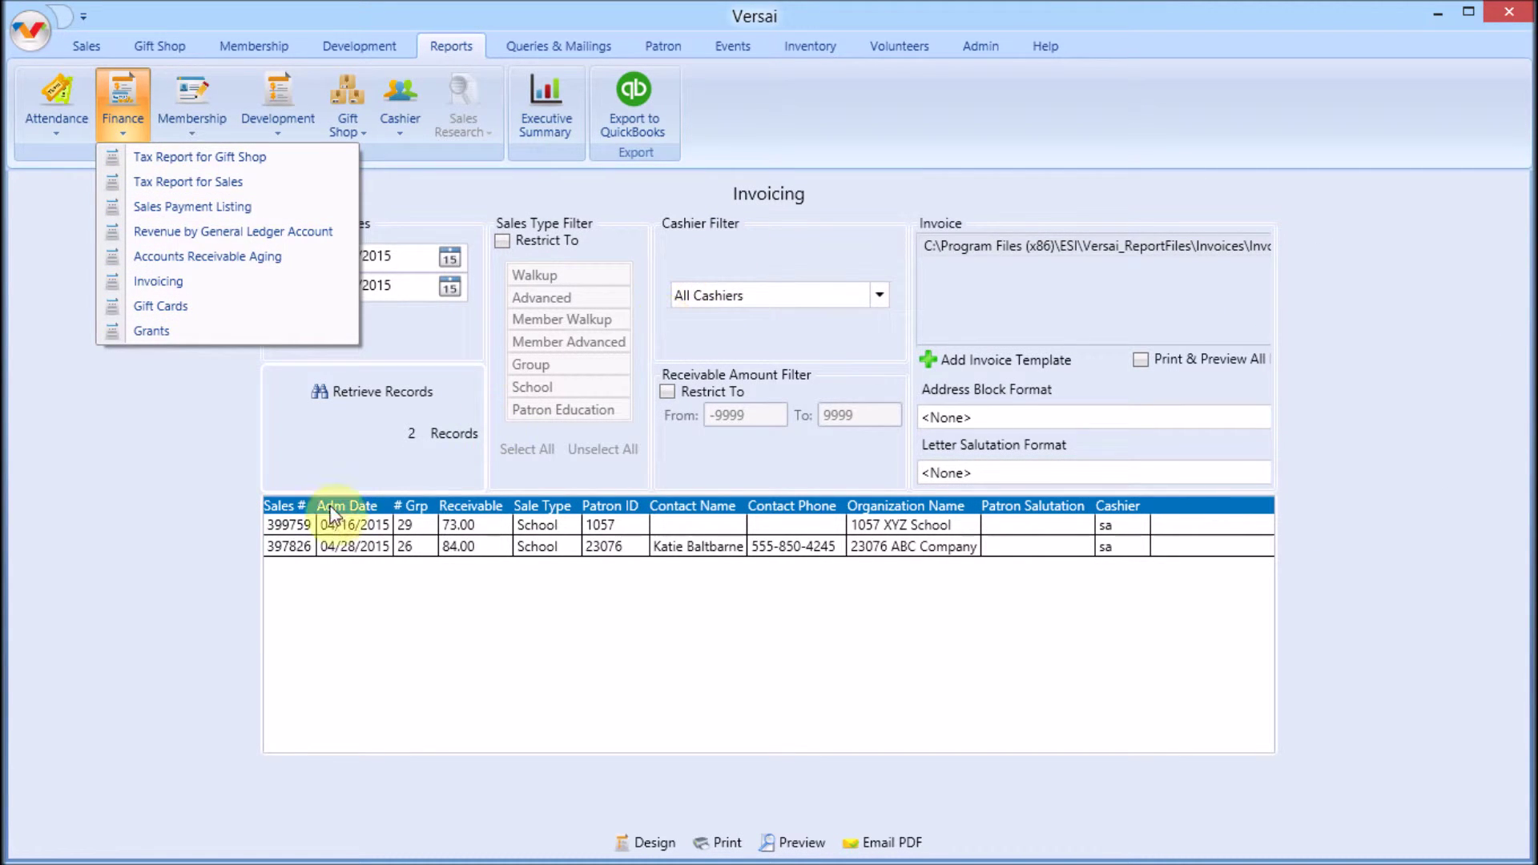
left_click(198, 535)
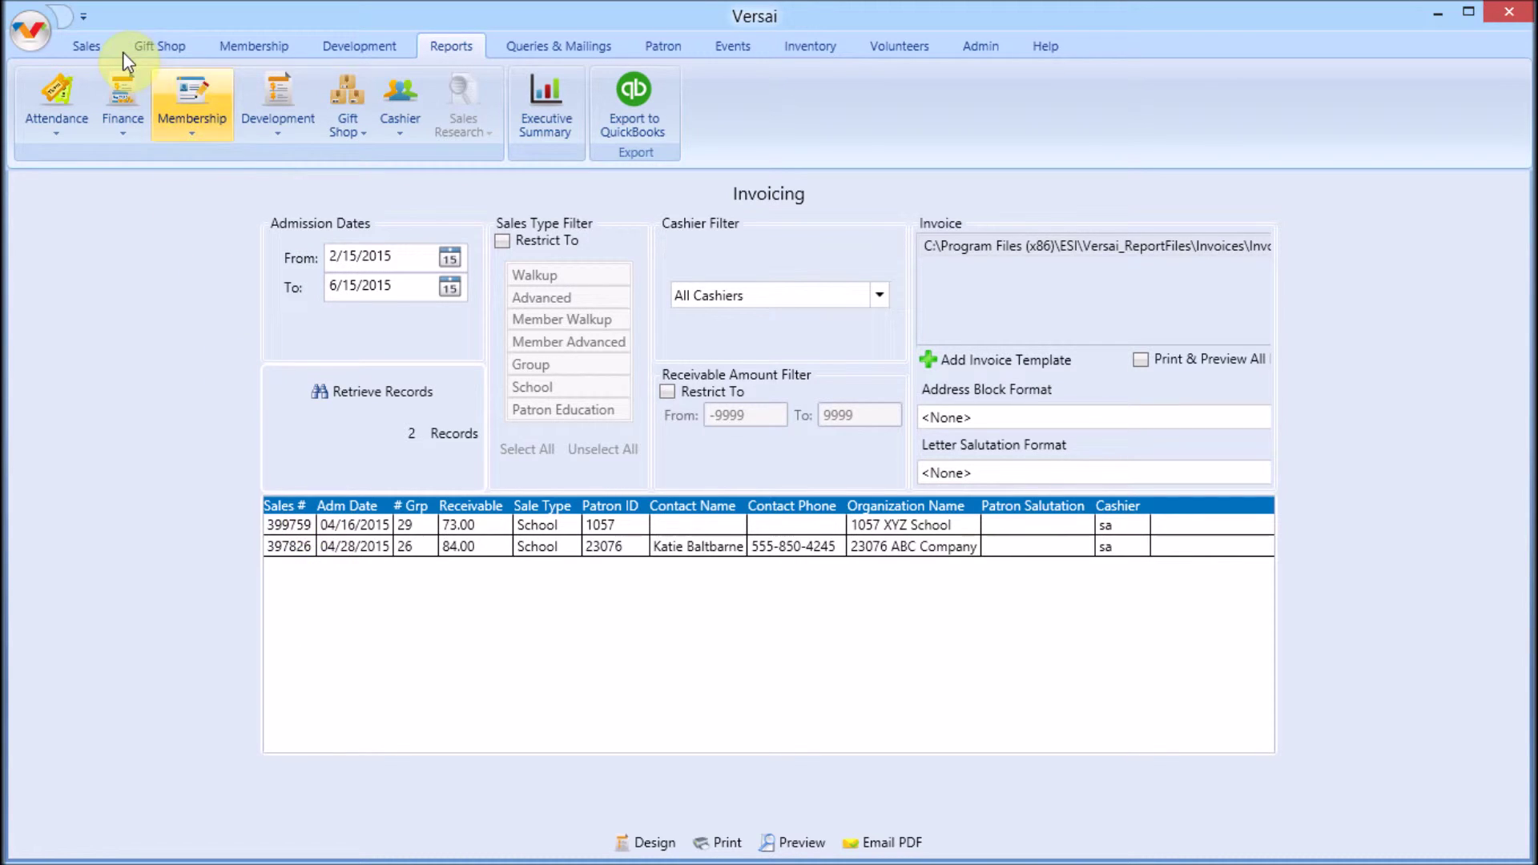
left_click(94, 47)
left_click(418, 269)
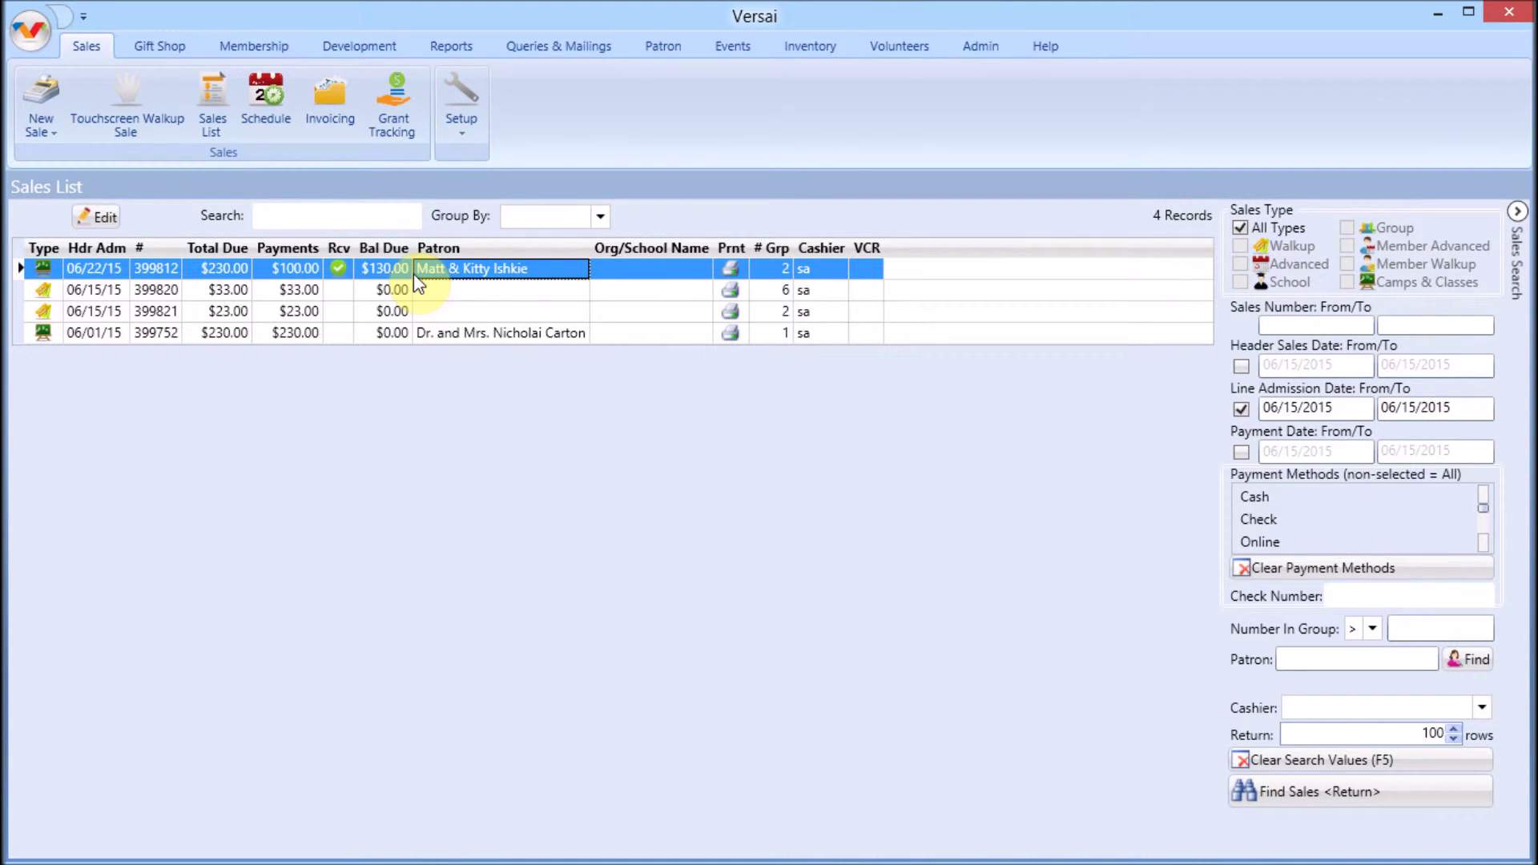
double_click(414, 272)
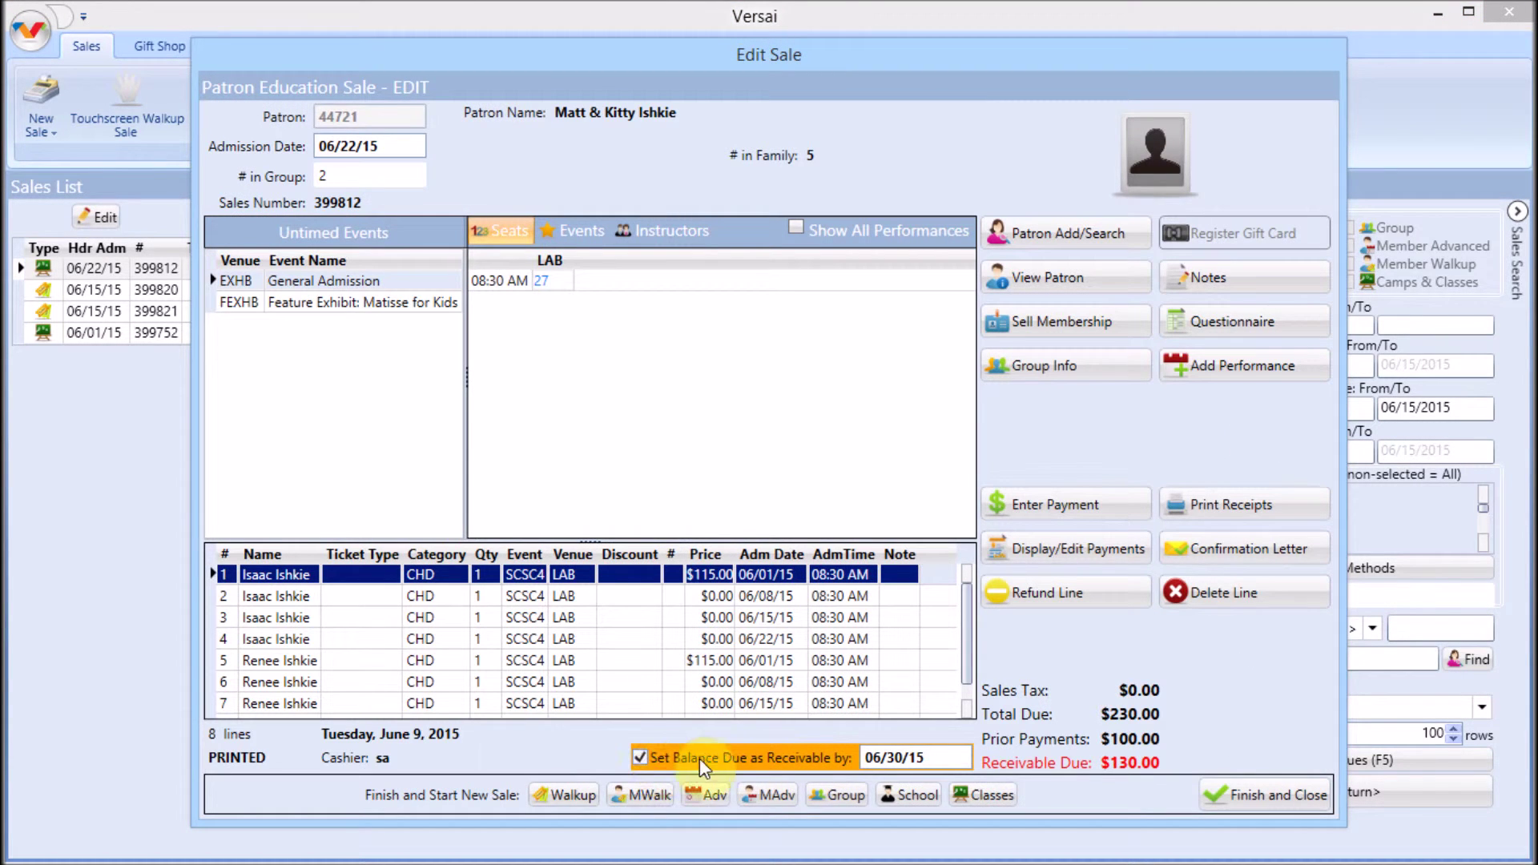
left_click(1252, 793)
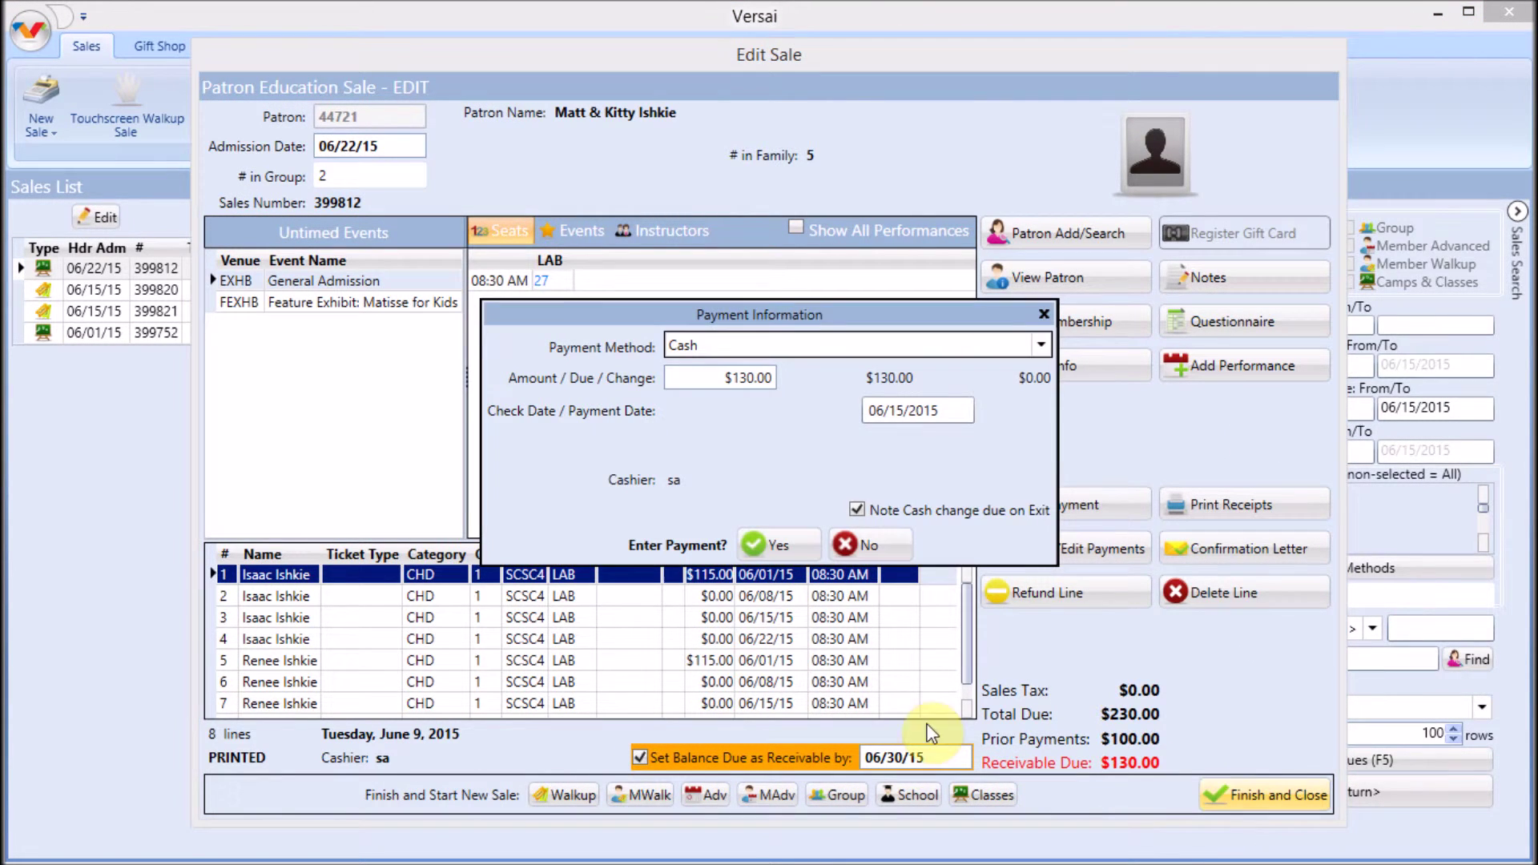
left_click(861, 537)
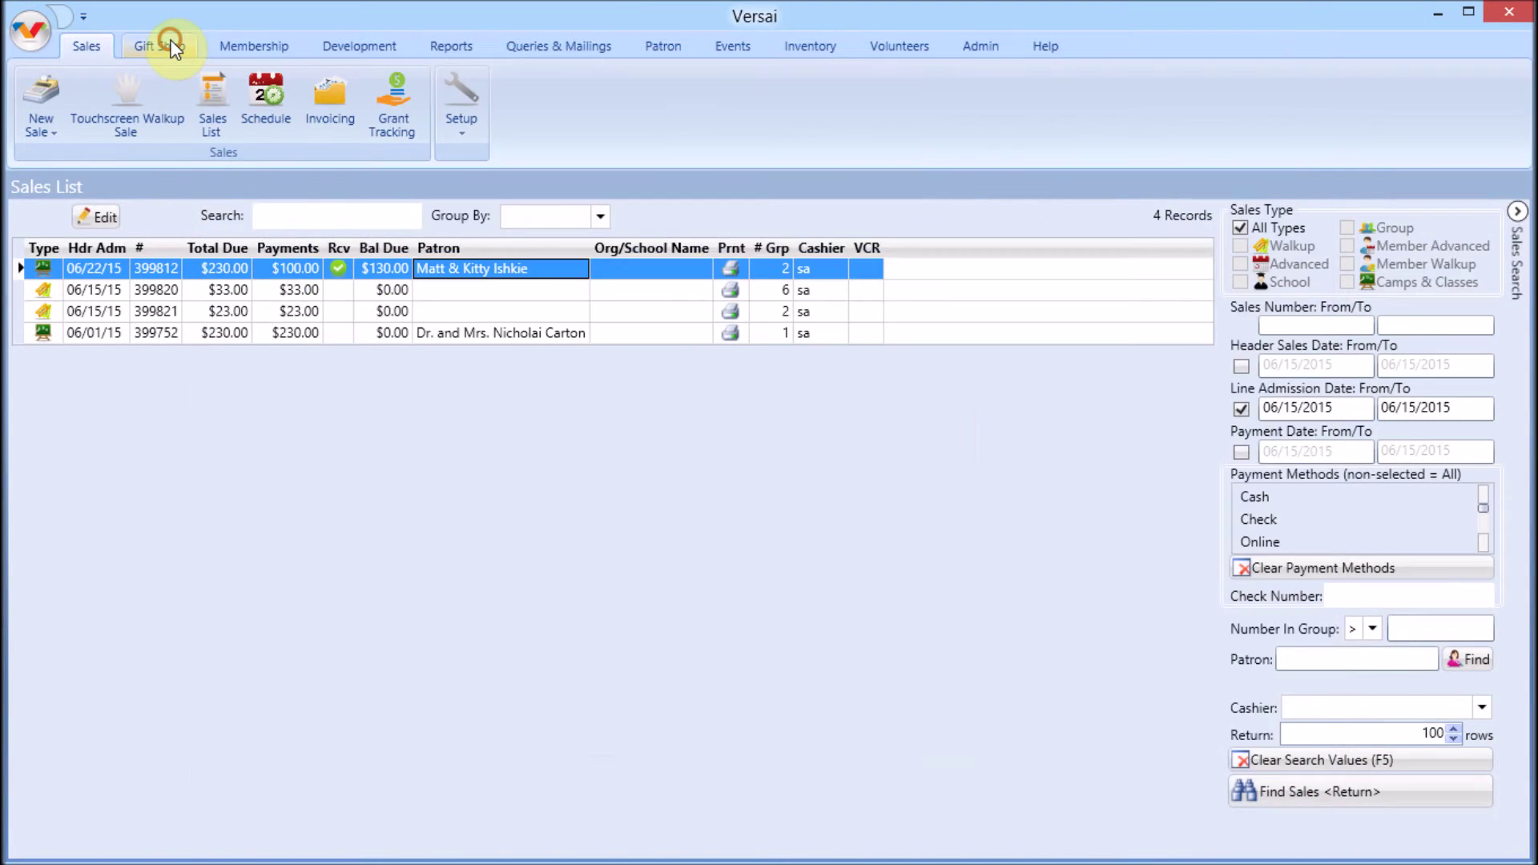
left_click(161, 46)
Check the Gift Shop setup and the membership card editing options.
left_click(159, 136)
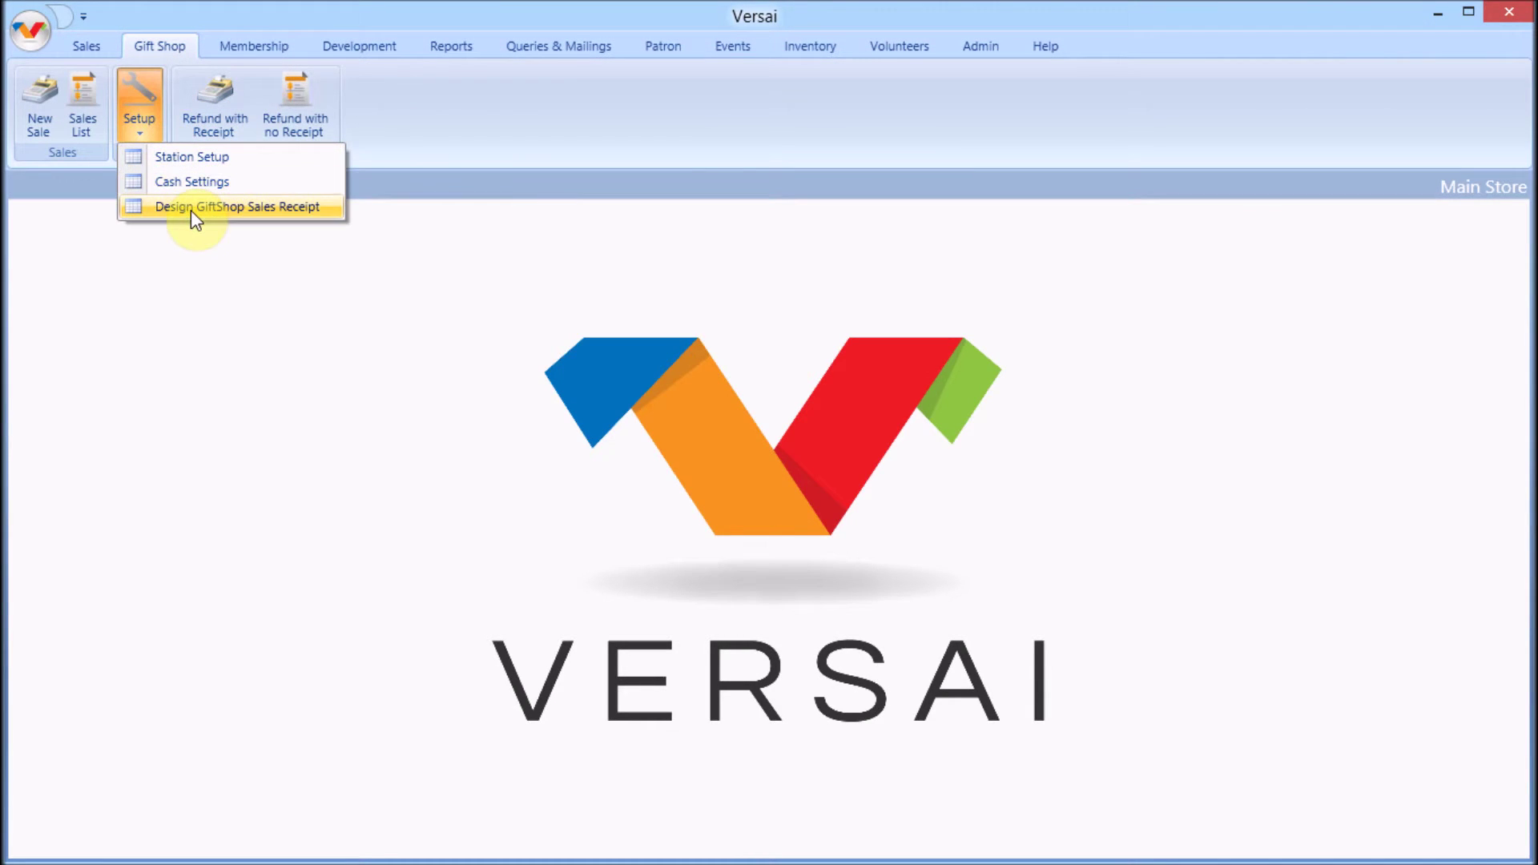
left_click(266, 46)
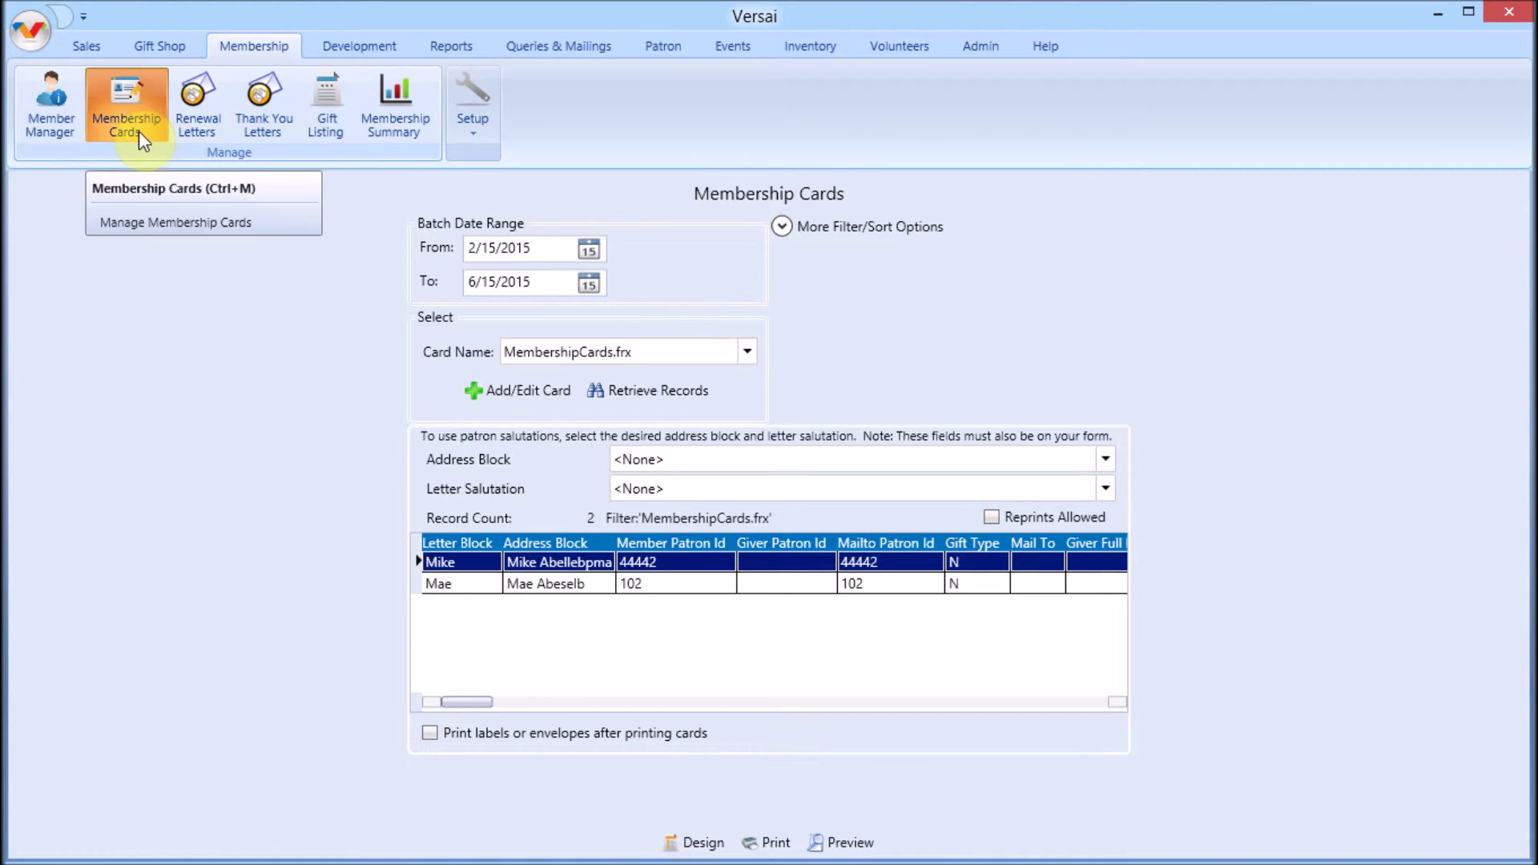
left_click(513, 394)
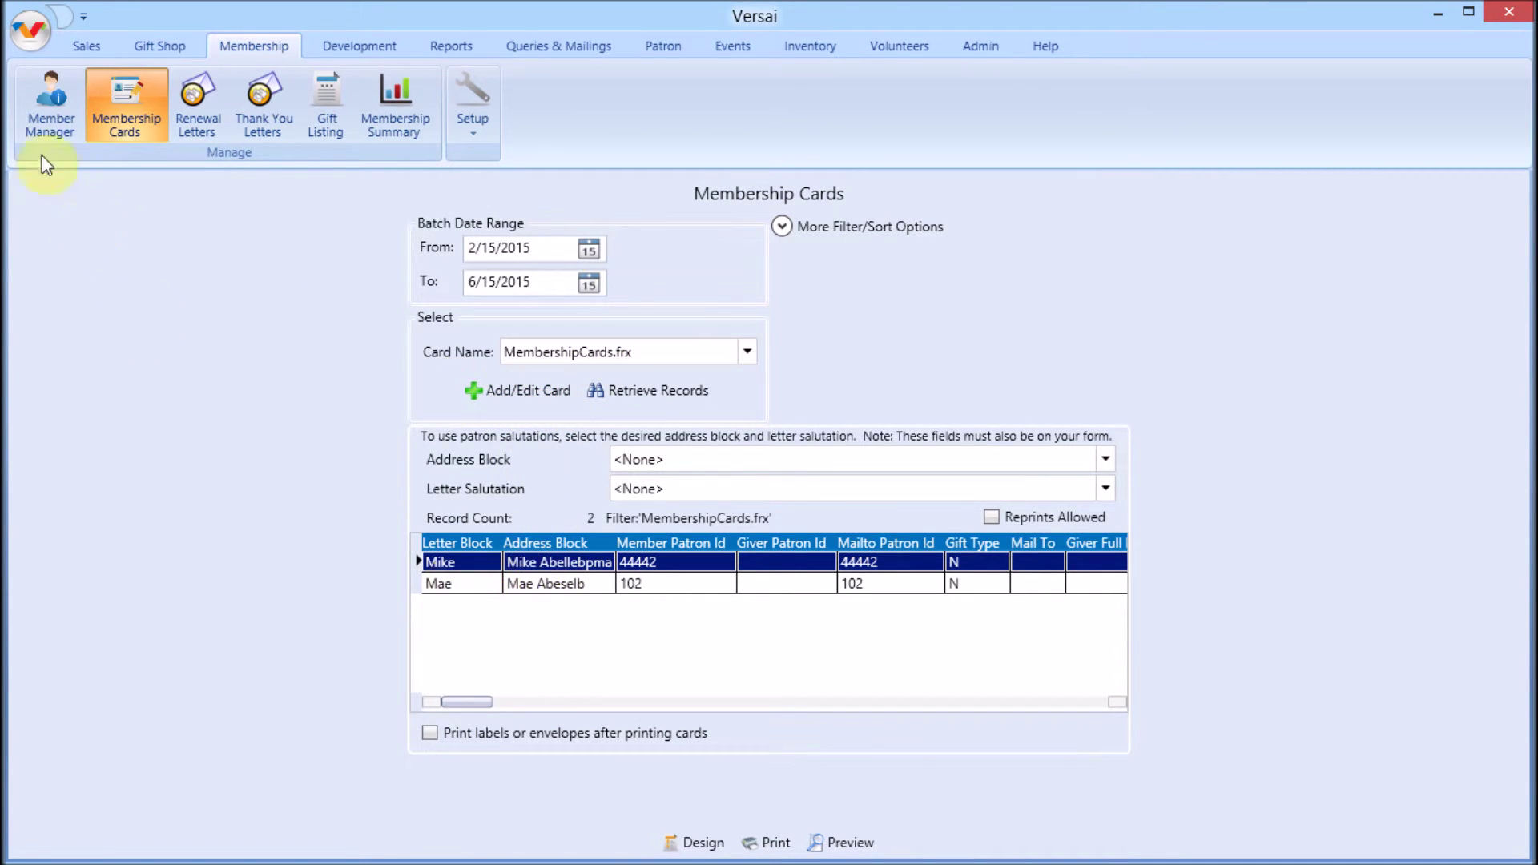
In Membership Manager, open a membership, keep the Household 2-UP card type, and cancel.
left_click(48, 112)
double_click(385, 603)
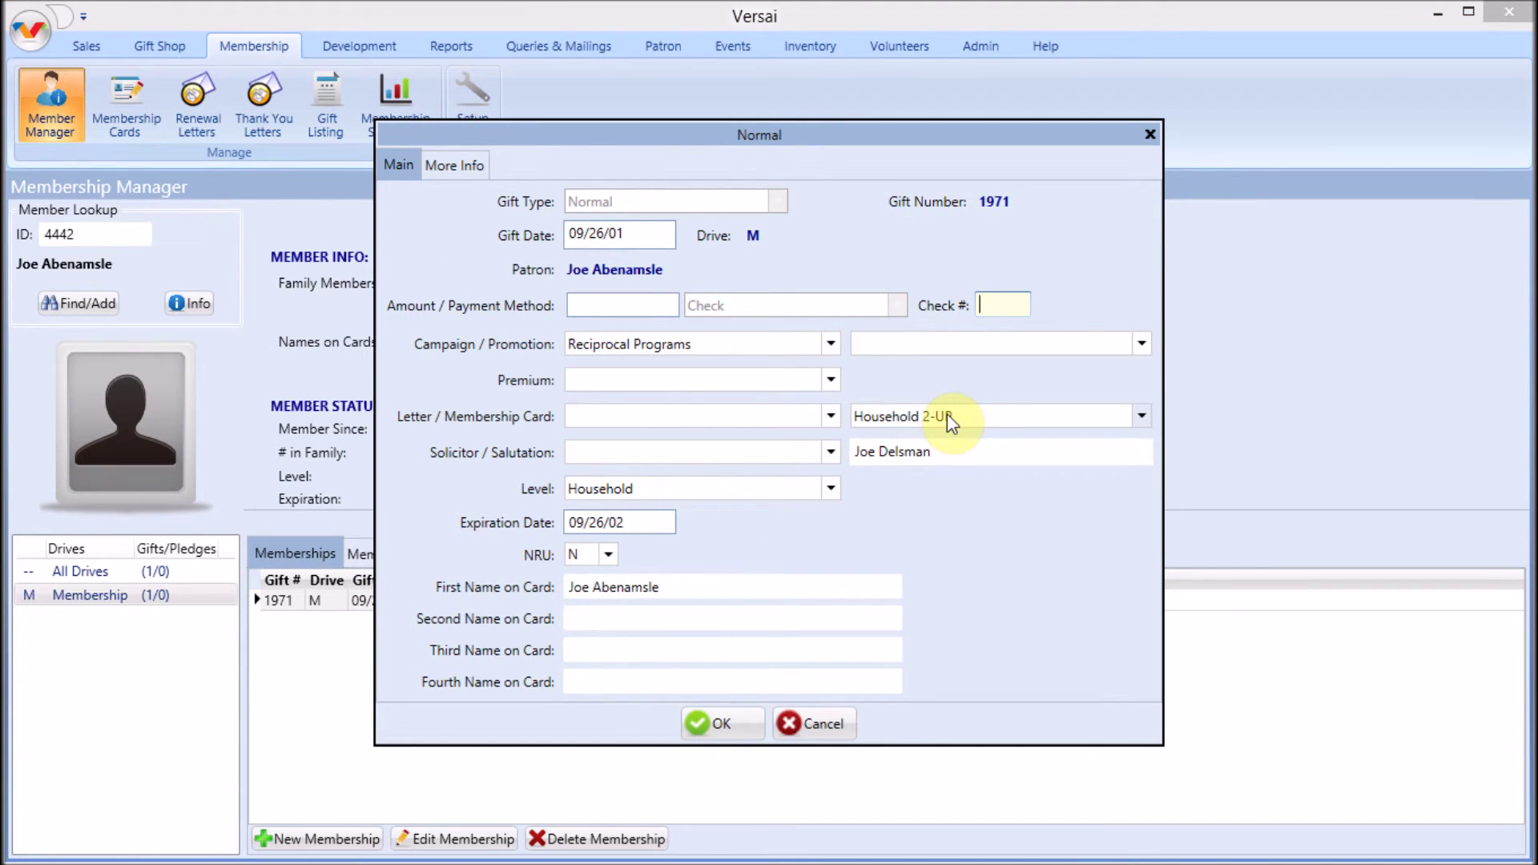
left_click(947, 413)
left_click(892, 498)
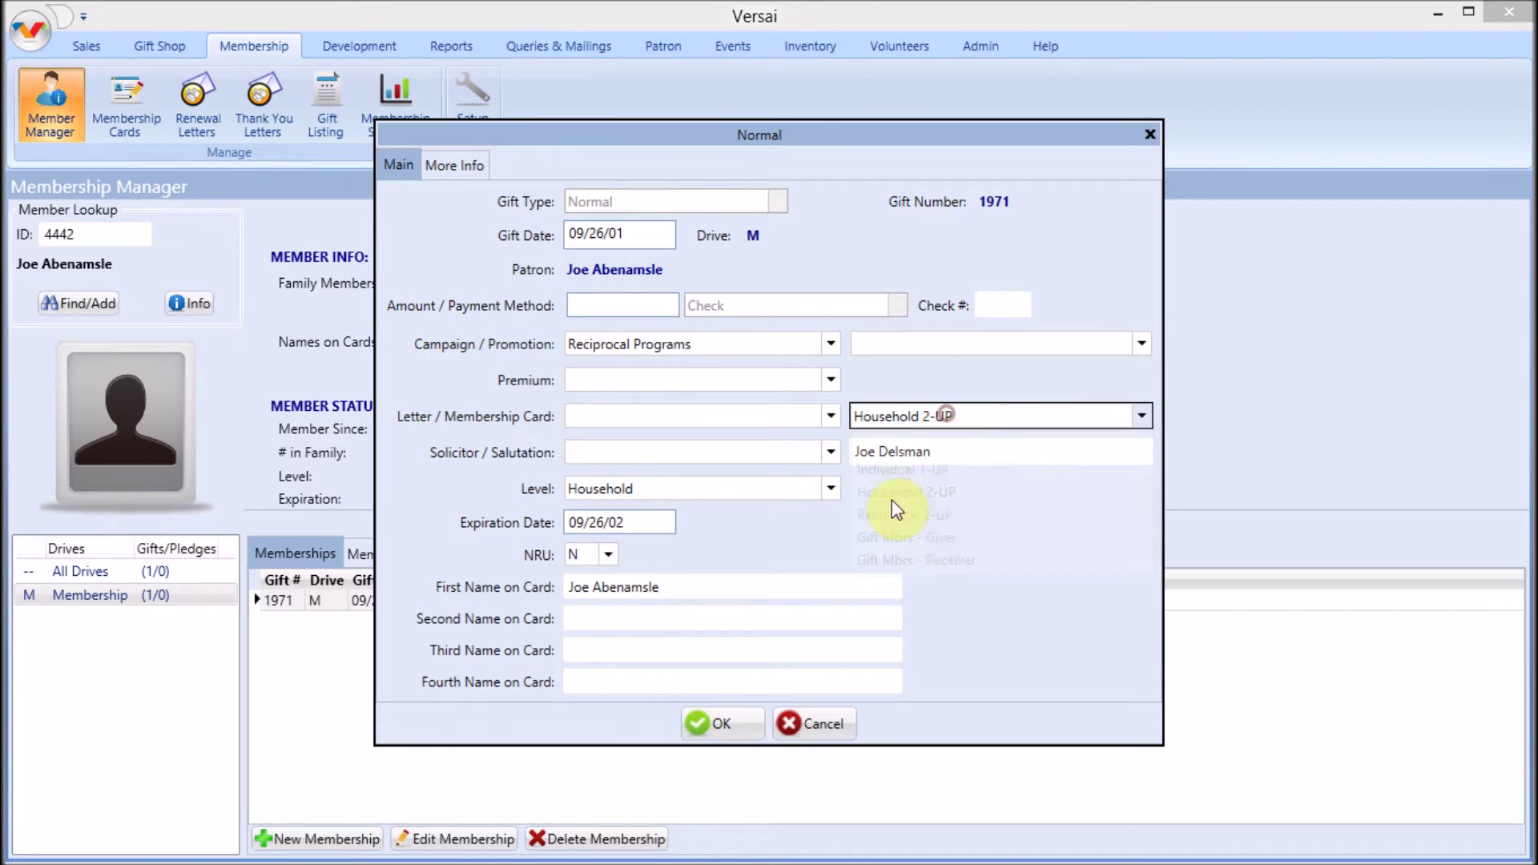
left_click(796, 732)
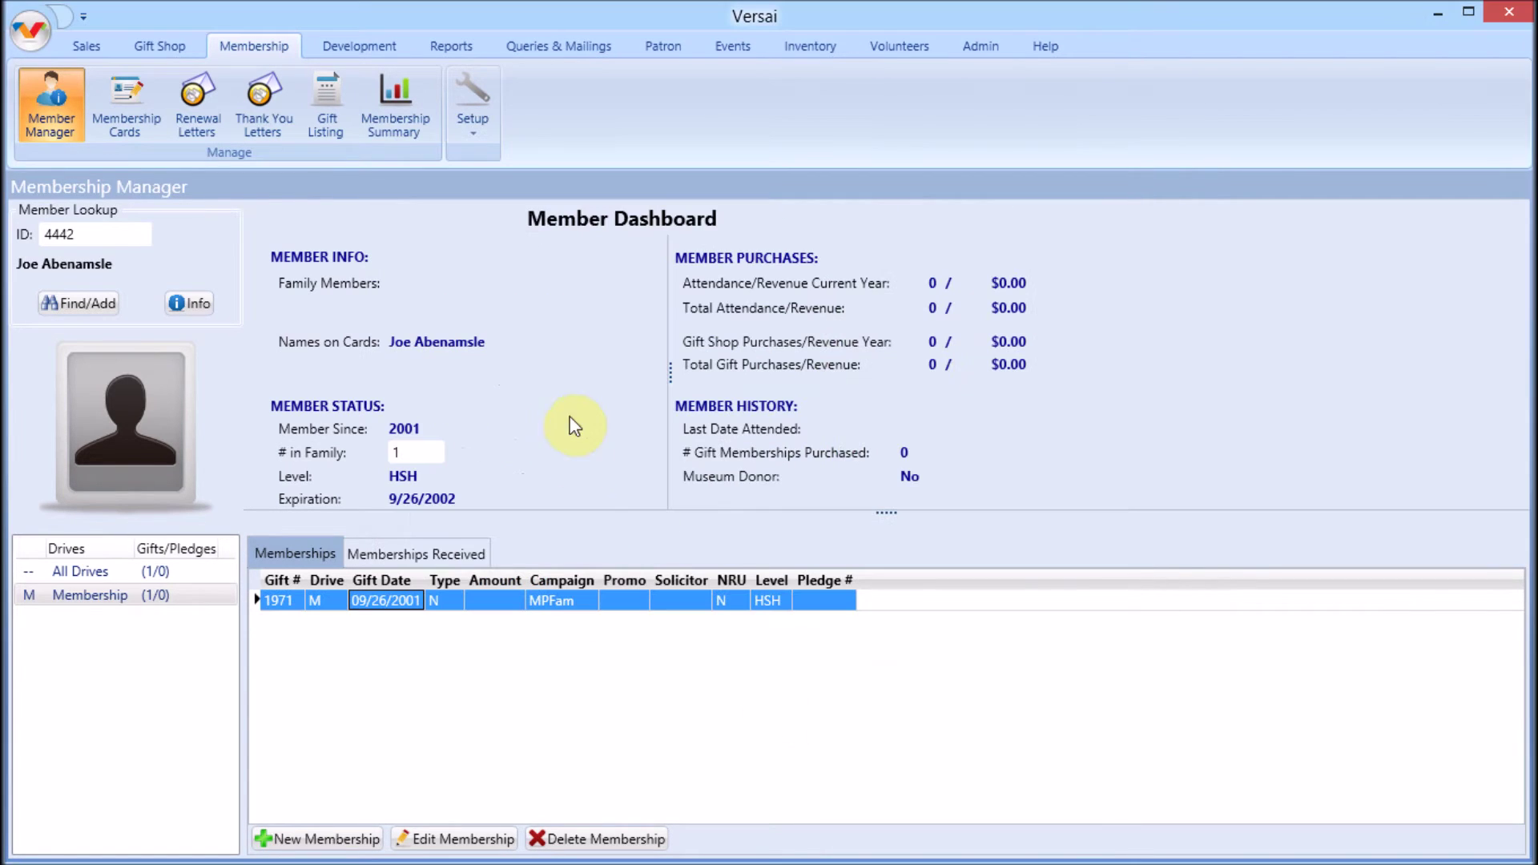
Check a donor gift's thank you letter (General Thank You), then open Renewal Letters.
left_click(264, 120)
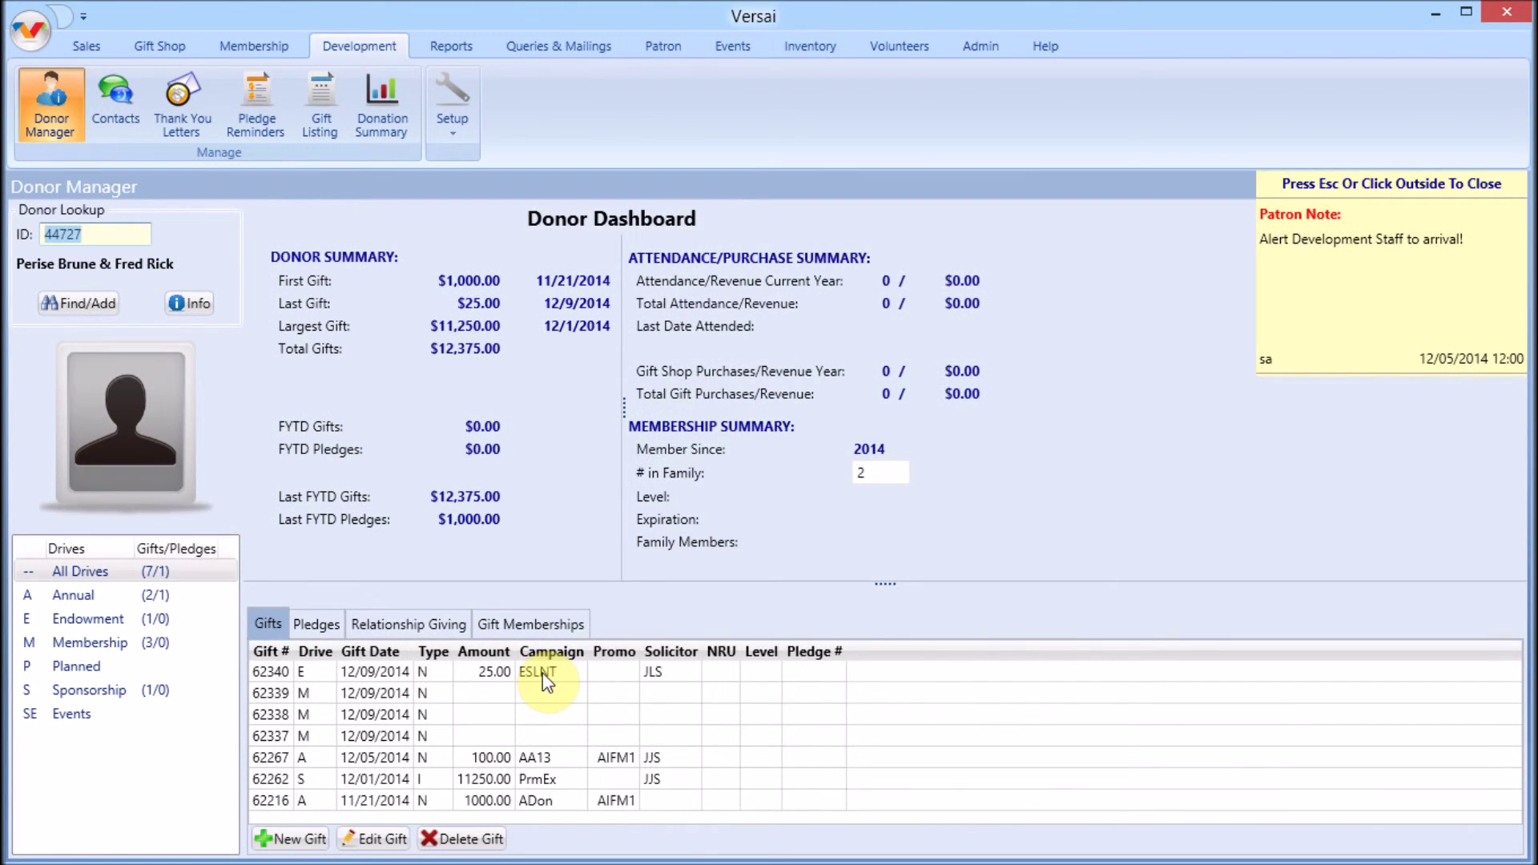
double_click(542, 673)
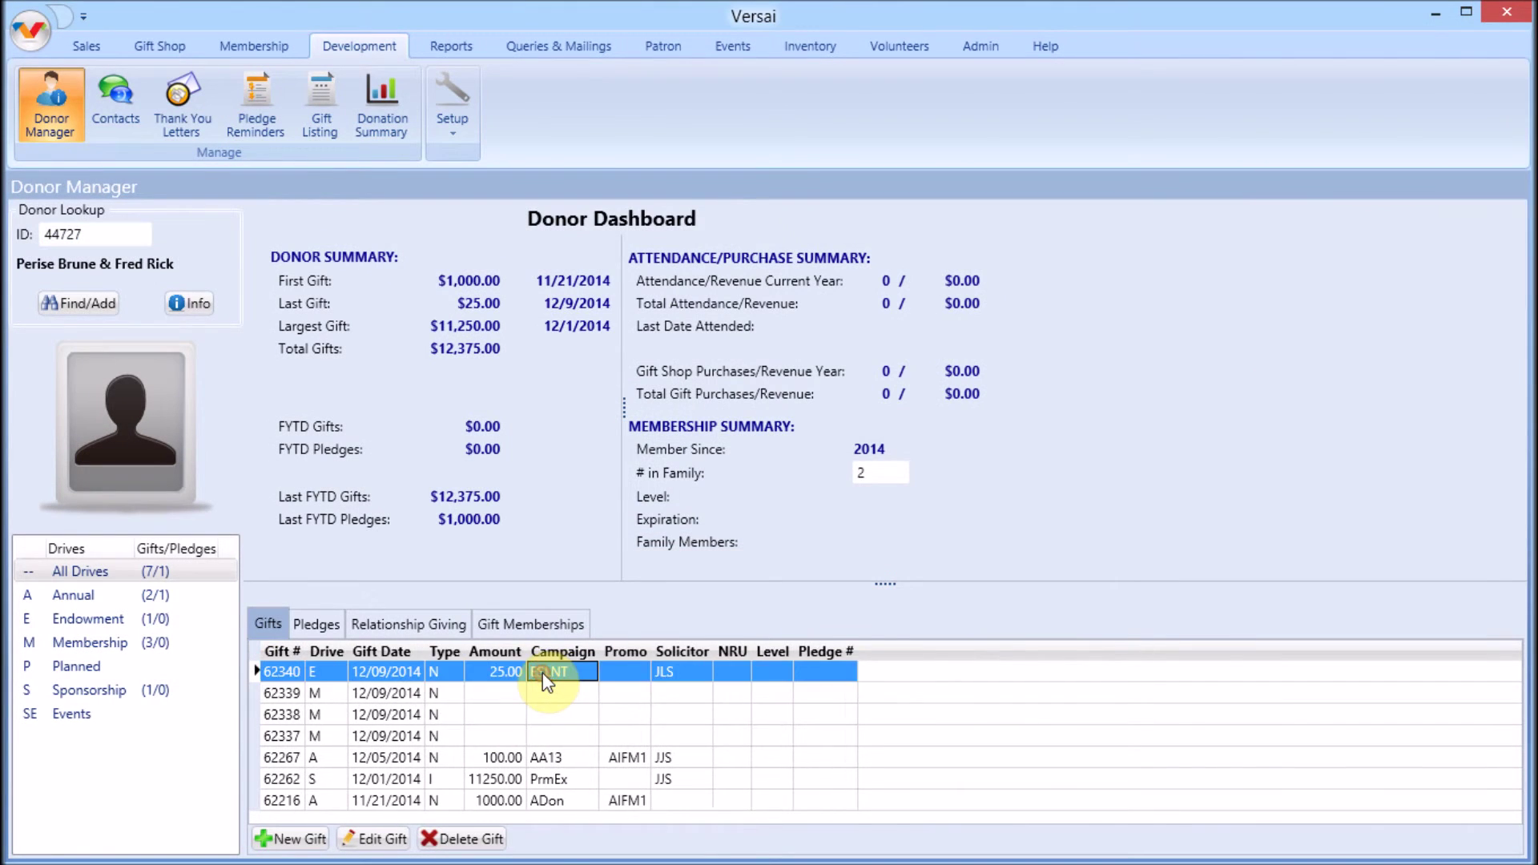
left_click(839, 492)
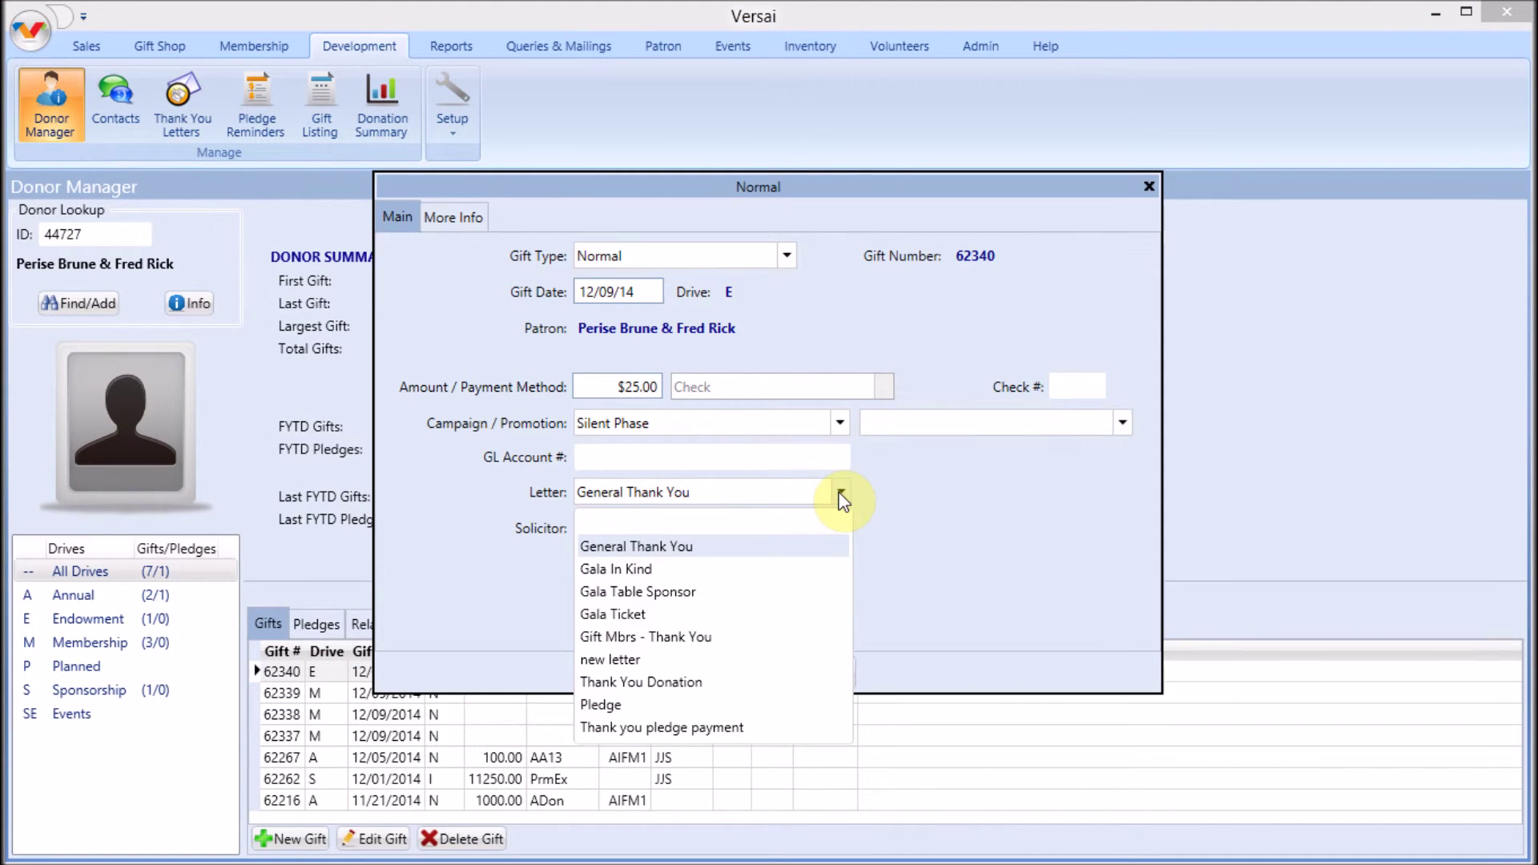
left_click(840, 492)
left_click(721, 671)
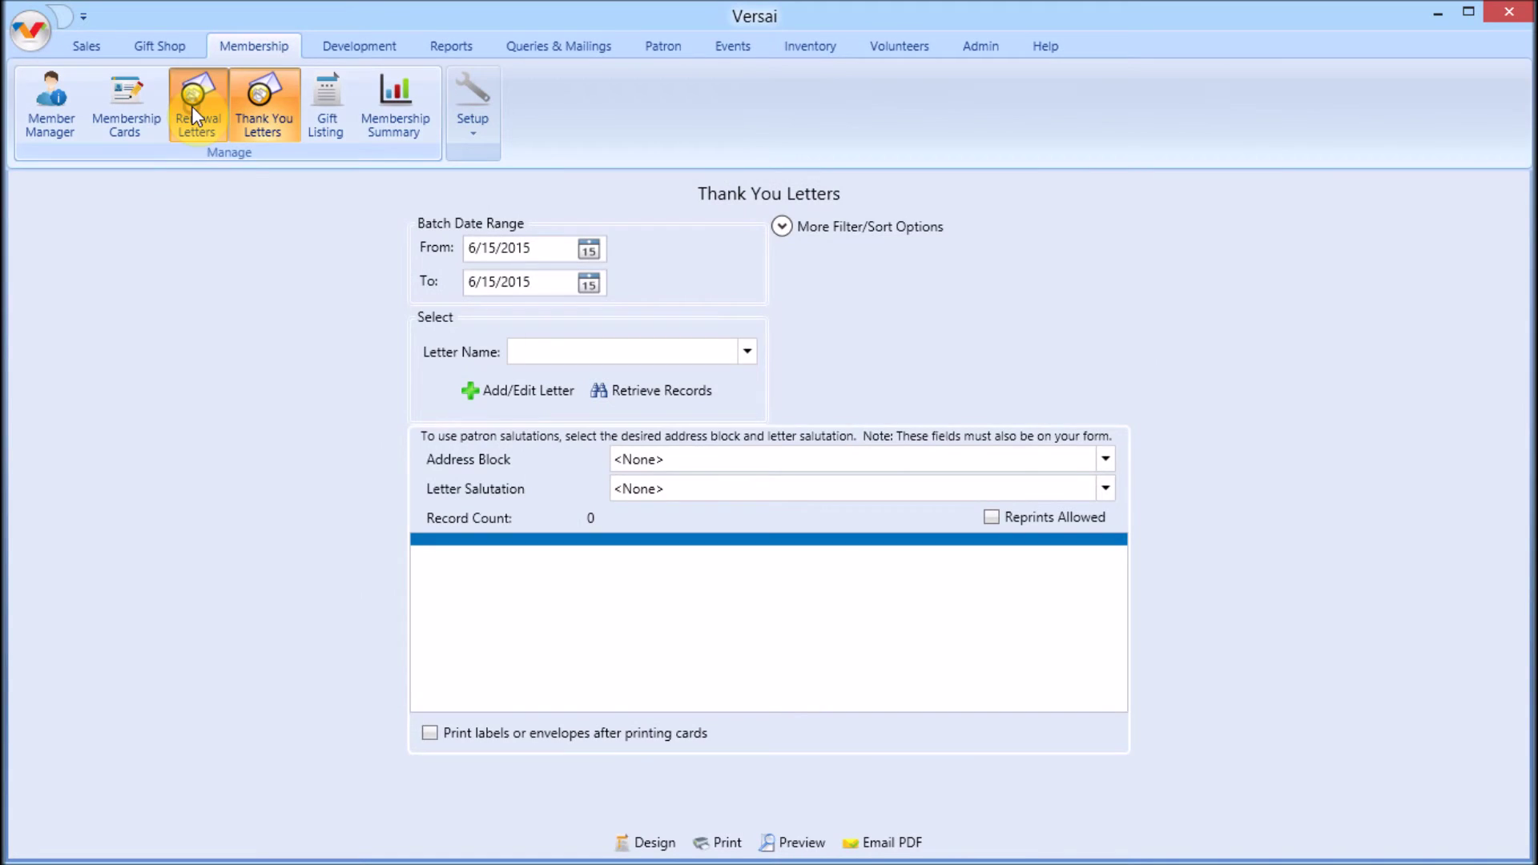
left_click(191, 106)
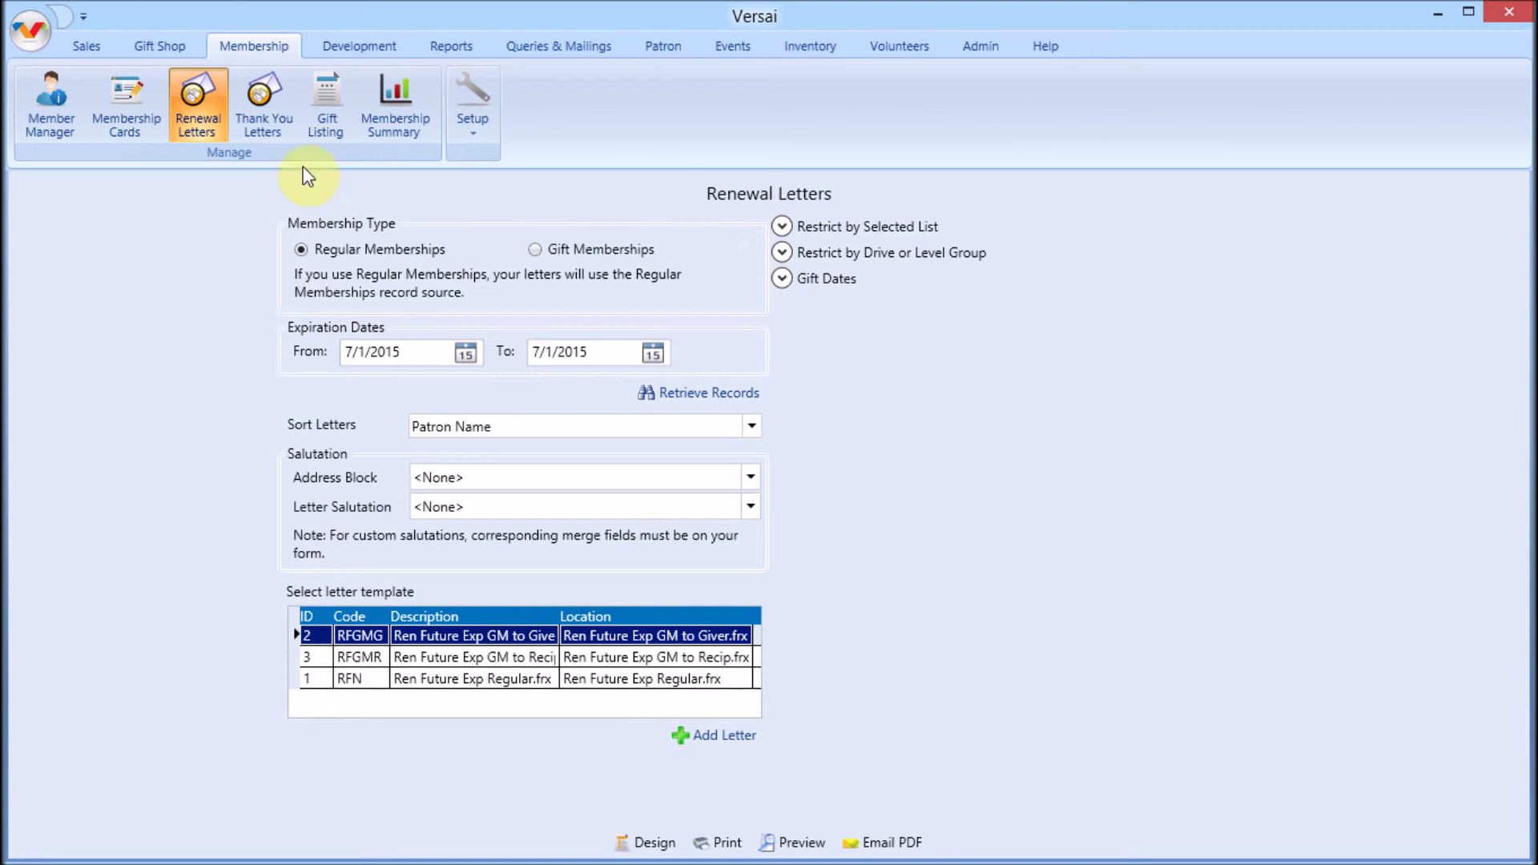
Retrieve pledge reminder records, then list the partially received inventory orders.
left_click(356, 44)
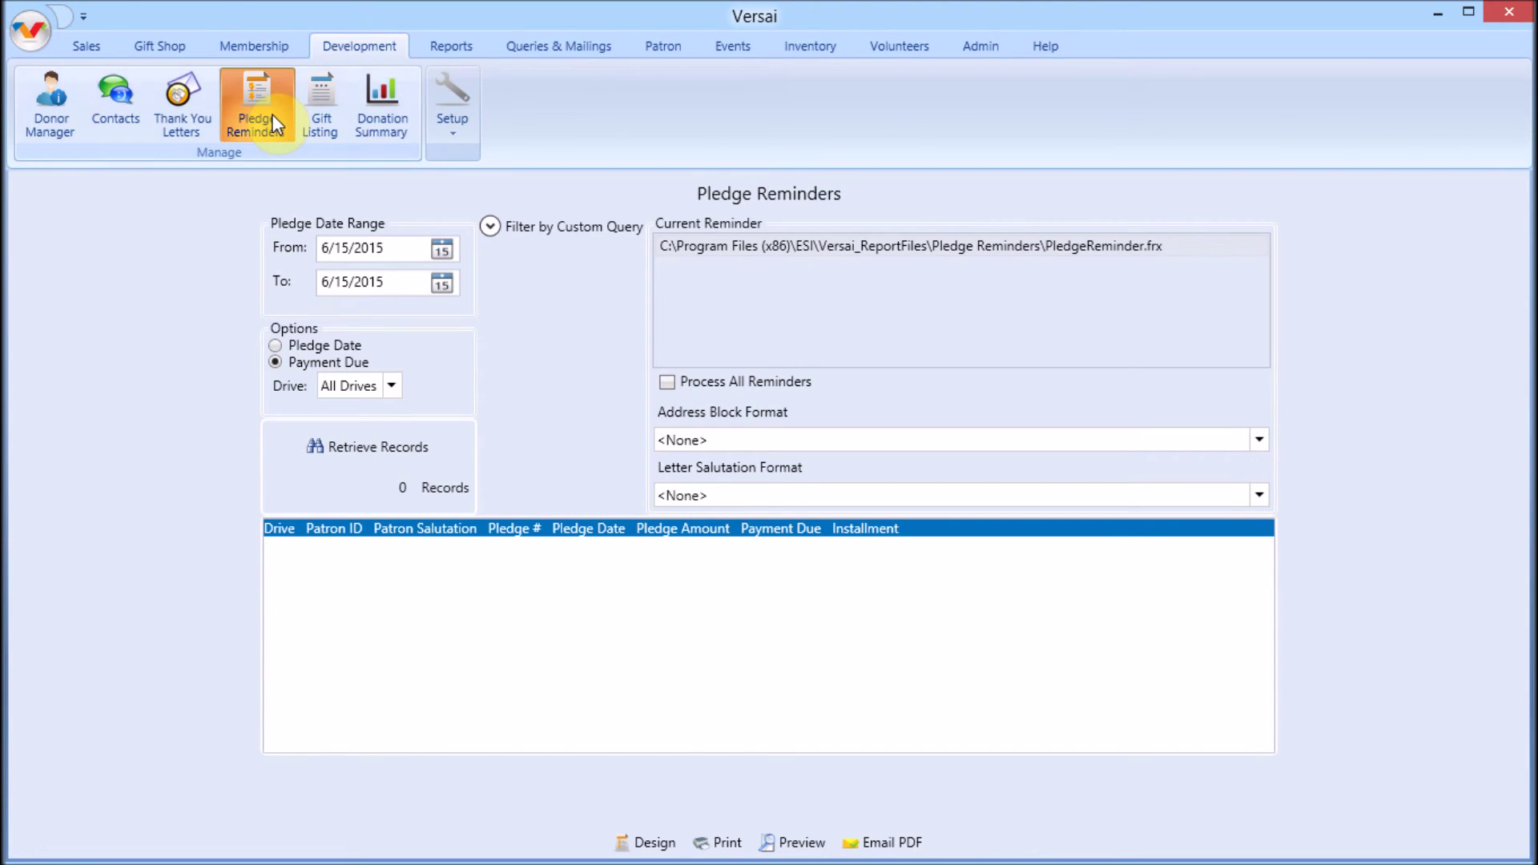
left_click(319, 454)
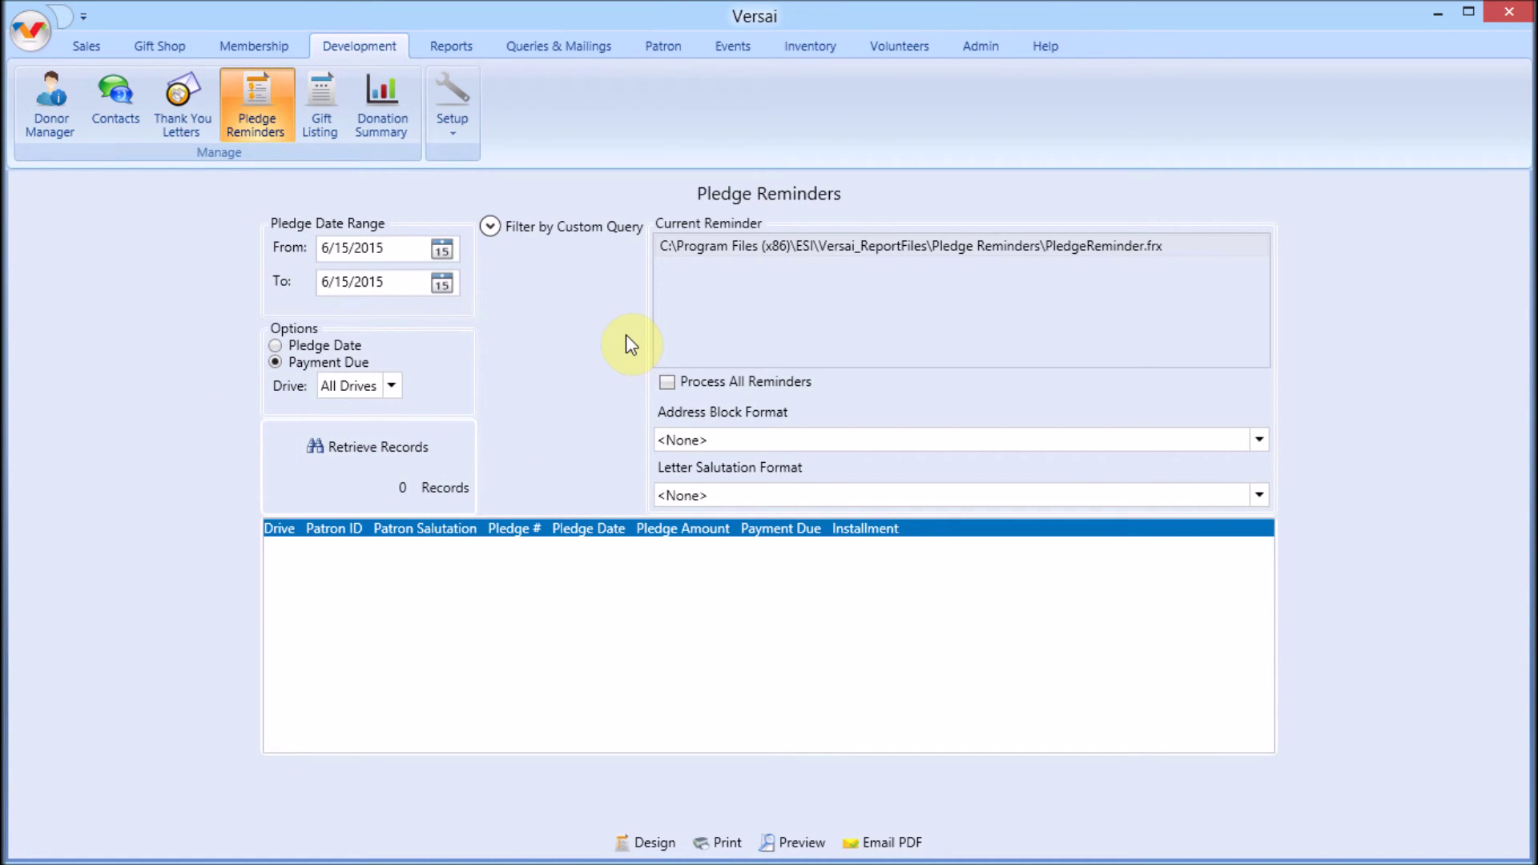
left_click(811, 48)
left_click(190, 121)
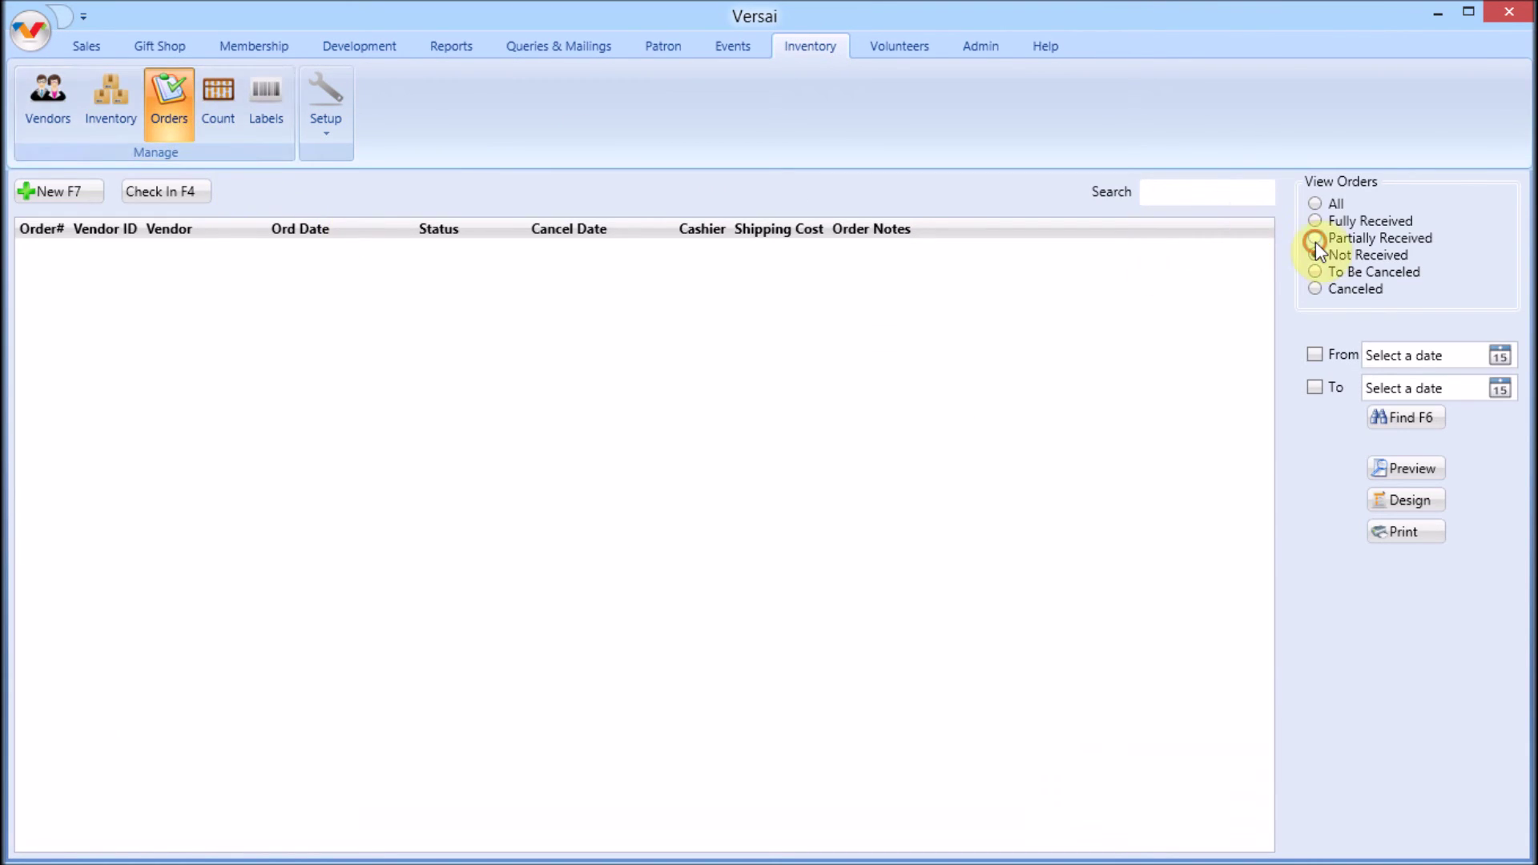
left_click(1316, 242)
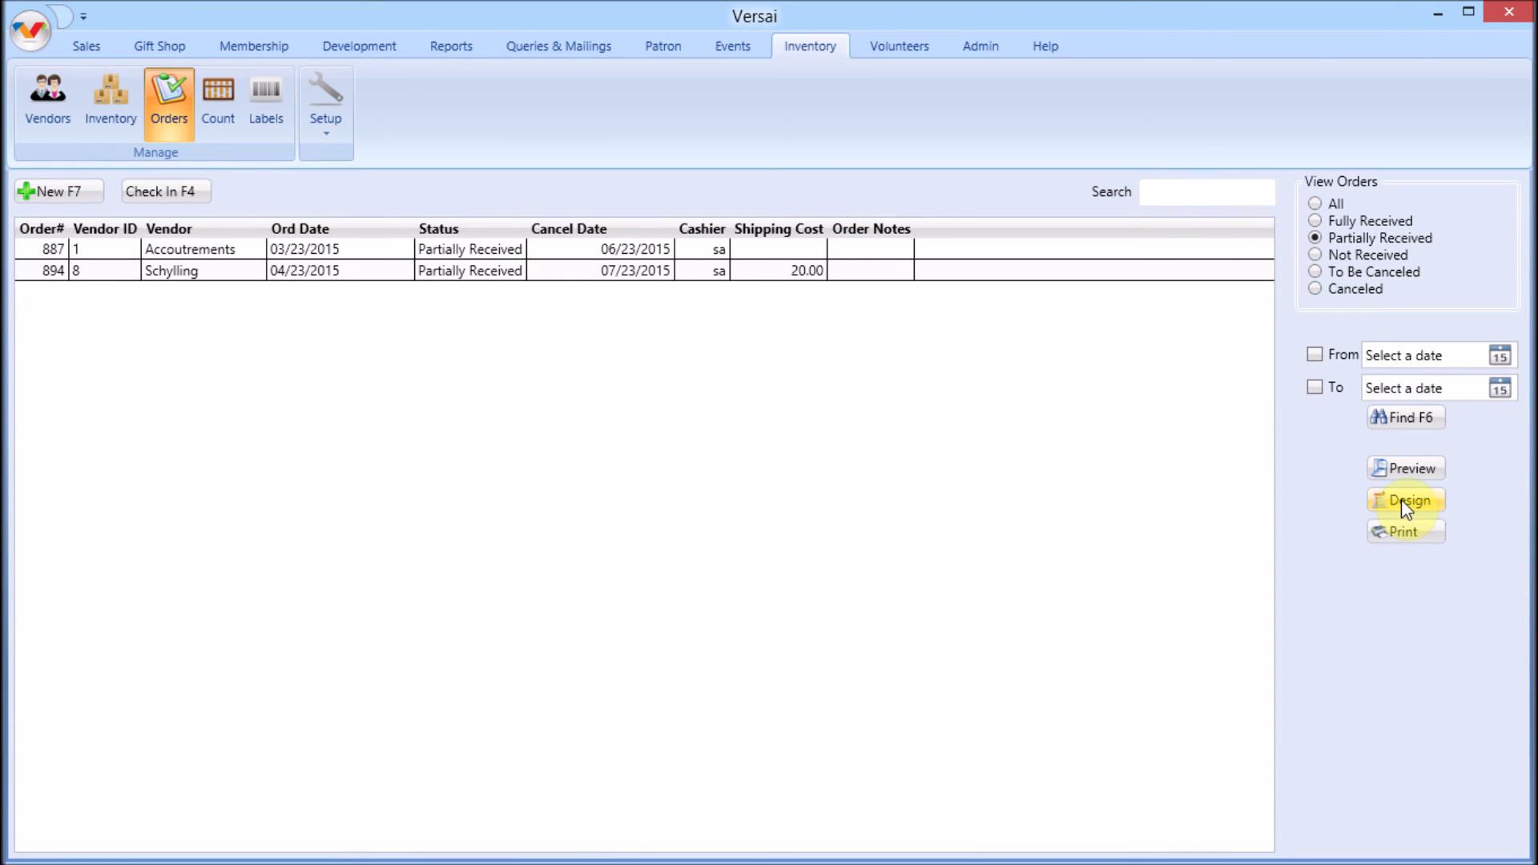
Open the Custom Queries list under Queries & Mailings.
left_click(597, 50)
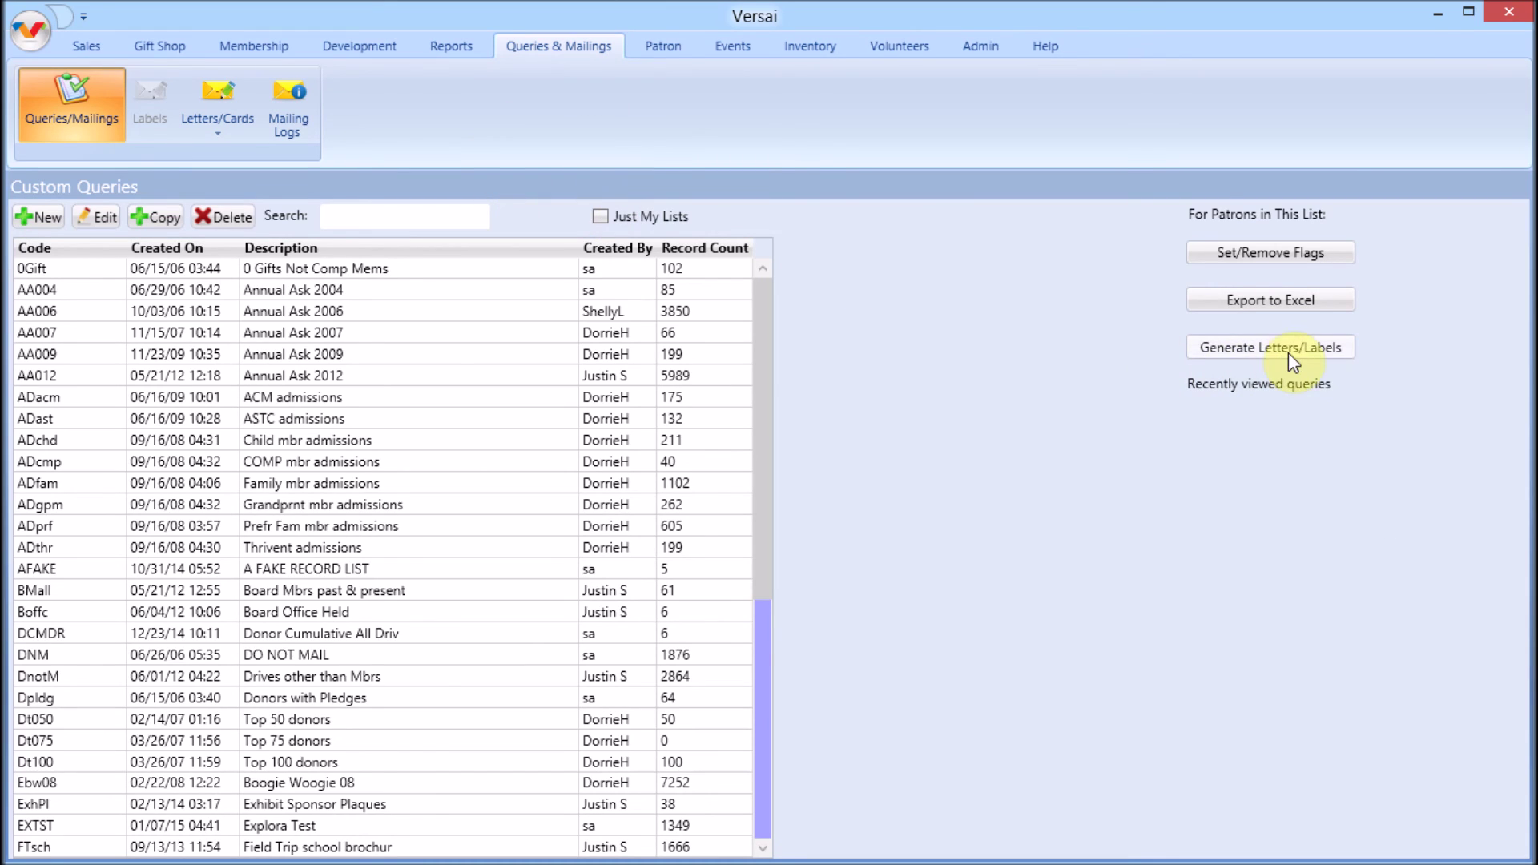